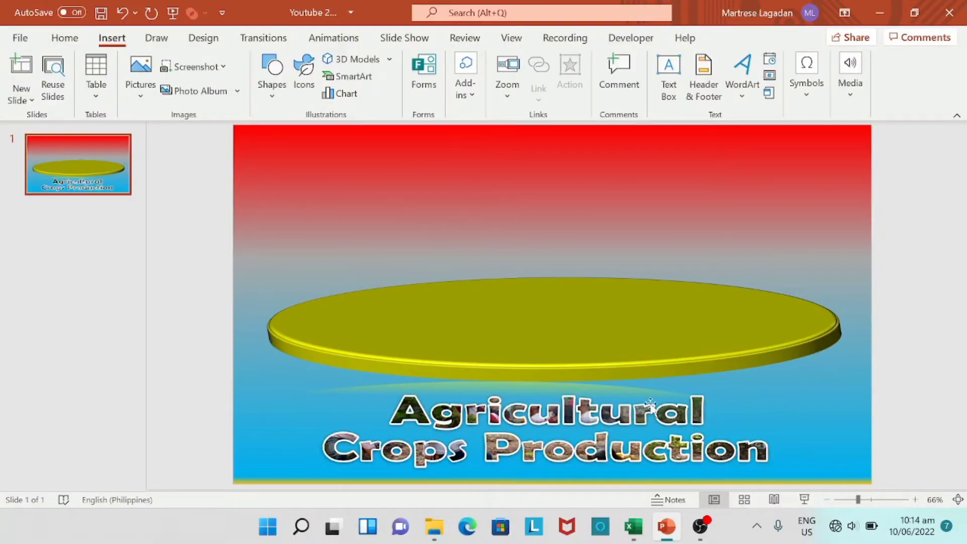
Add a blank second slide after the title slide, deleting its title and content placeholders
click(561, 343)
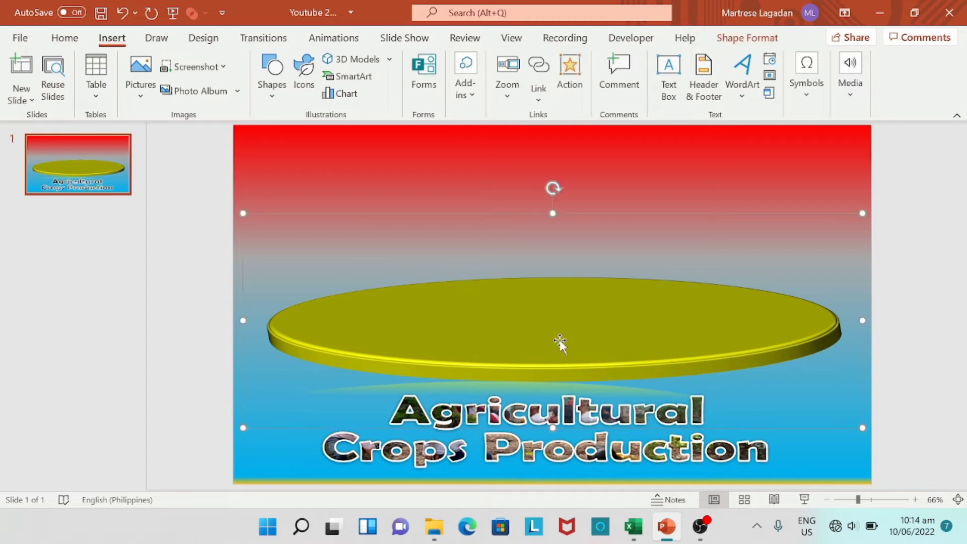
click(530, 453)
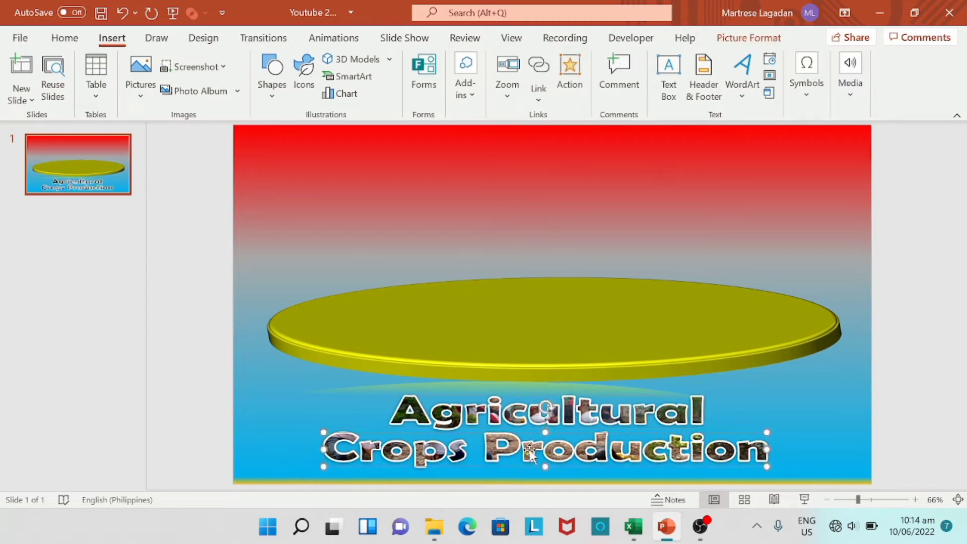
click(520, 215)
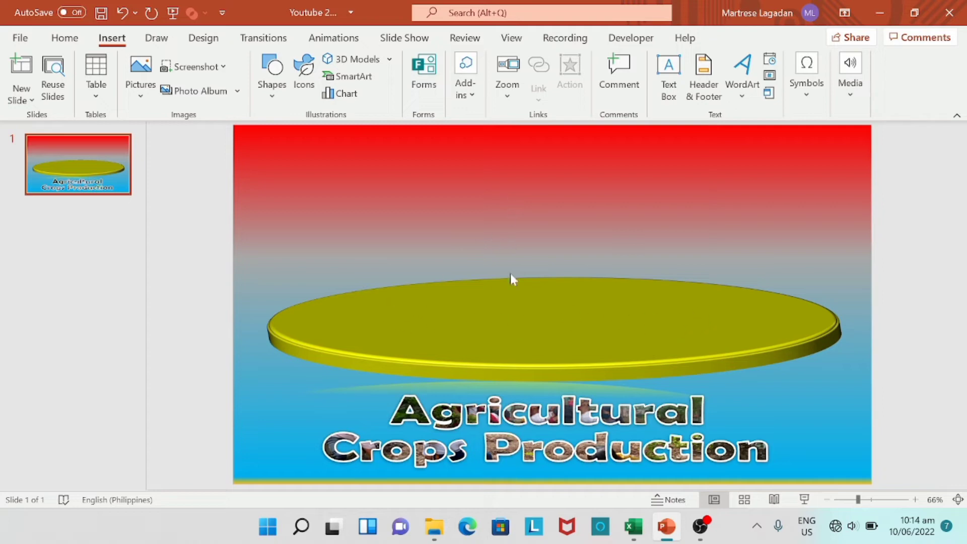
click(69, 214)
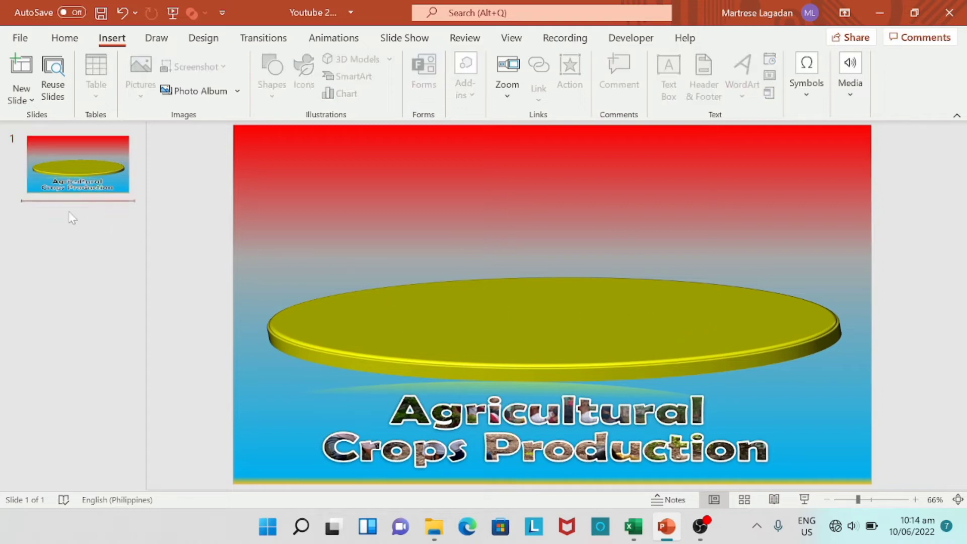
right_click(69, 213)
click(117, 274)
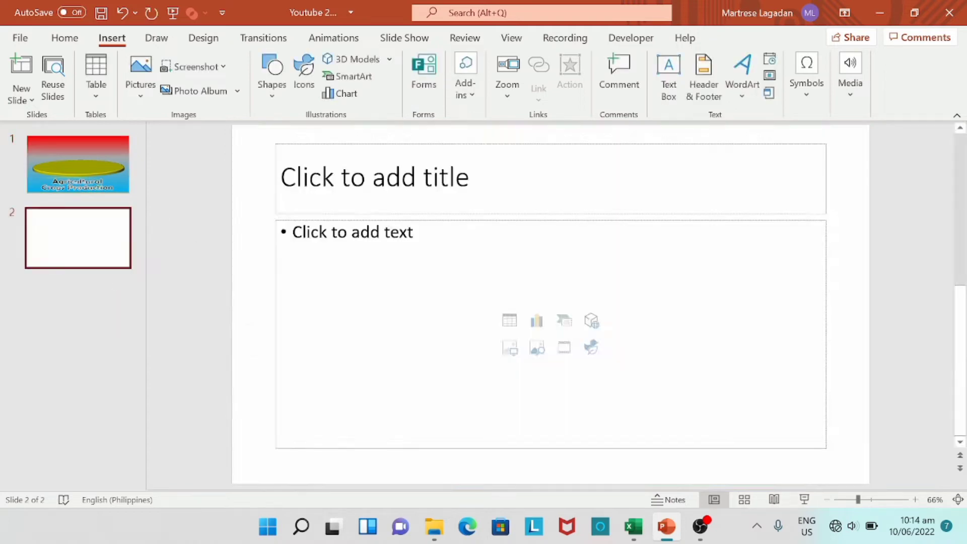
drag(255, 137, 879, 486)
key(Delete)
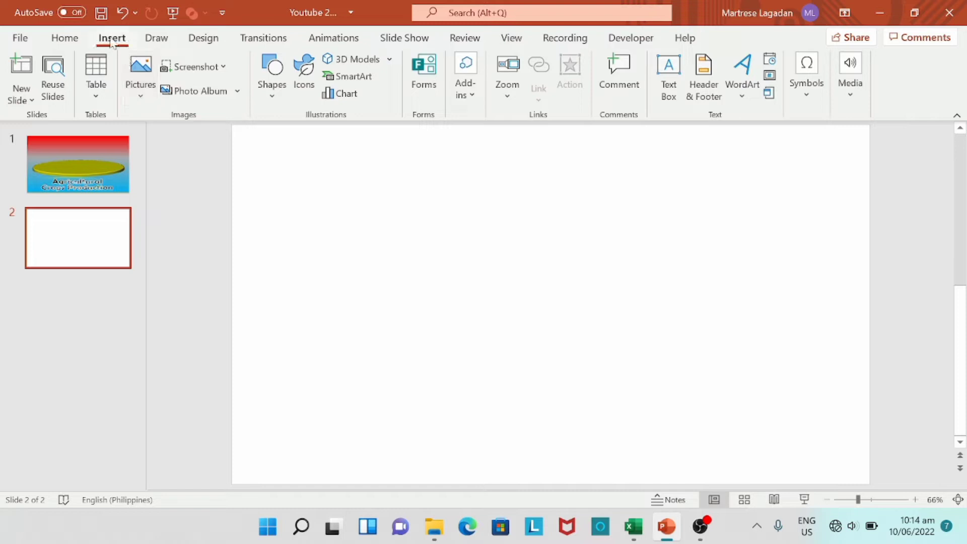
click(844, 99)
click(851, 146)
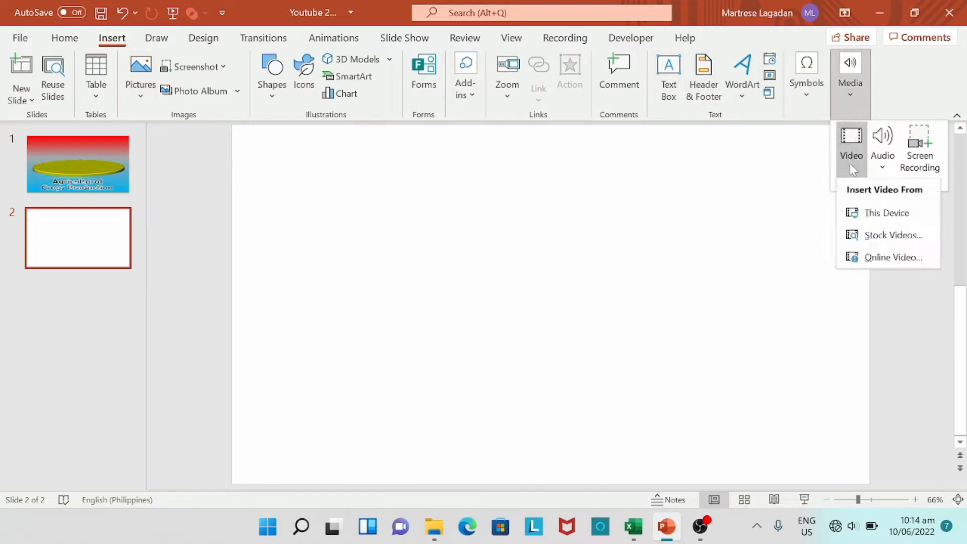
click(877, 216)
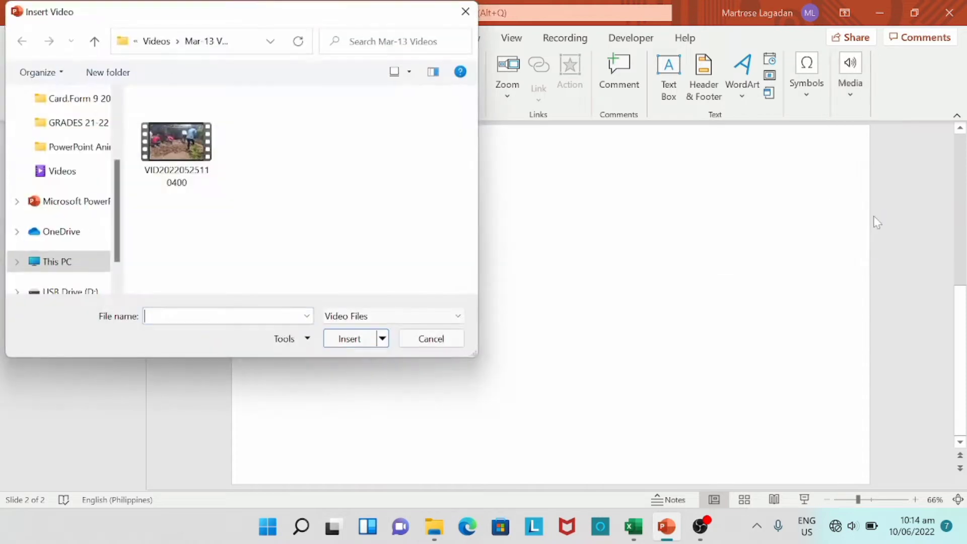
click(183, 144)
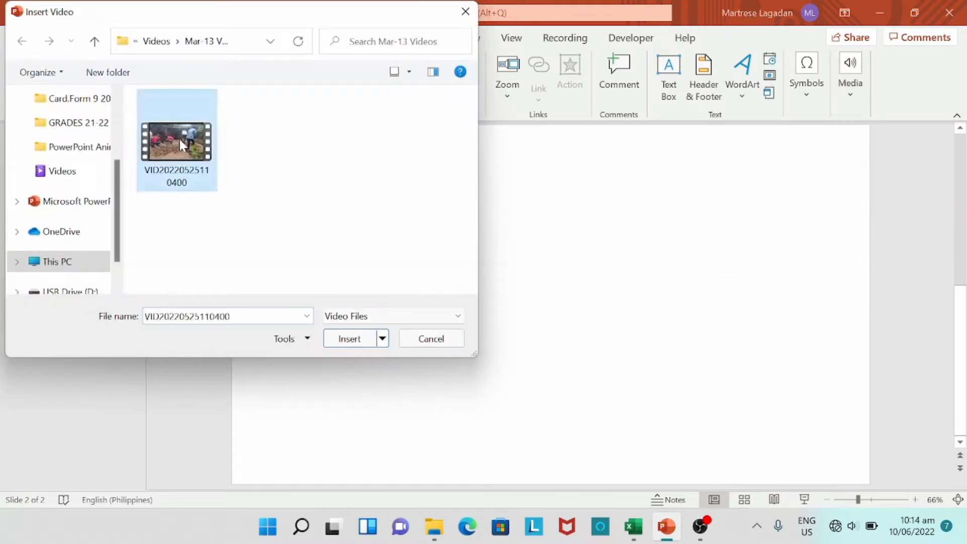
click(352, 340)
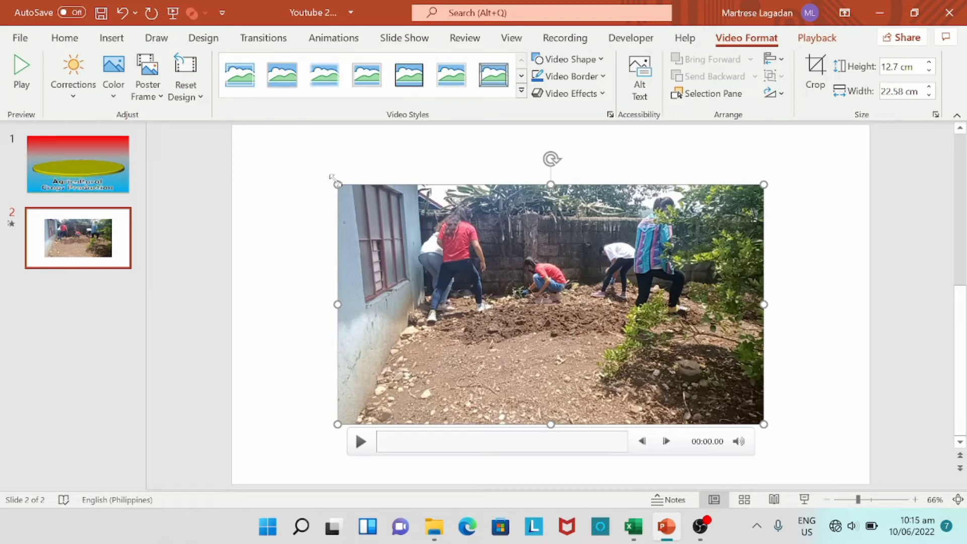
drag(334, 179, 246, 133)
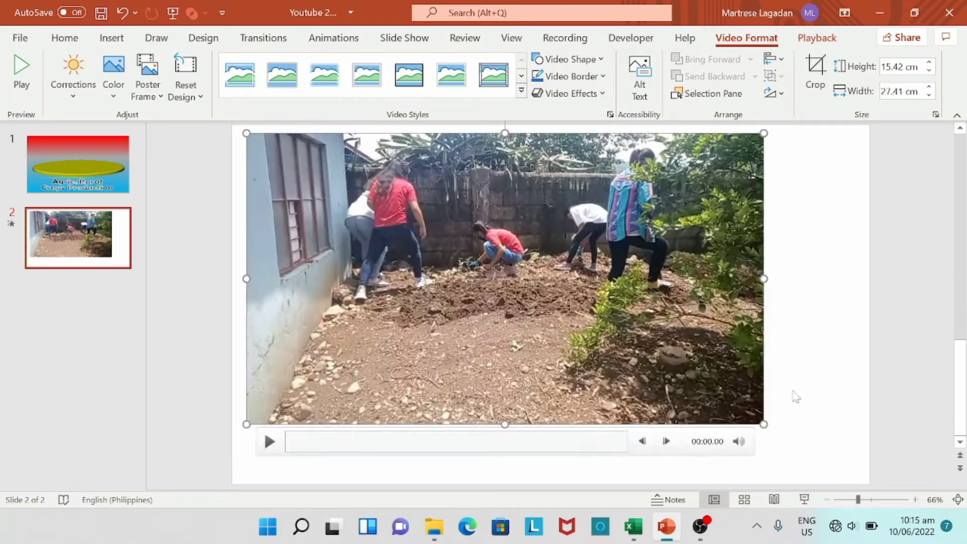
drag(764, 425, 832, 479)
Add gold WordArt reading 'ACP 9' over the video and move it toward the left
click(206, 272)
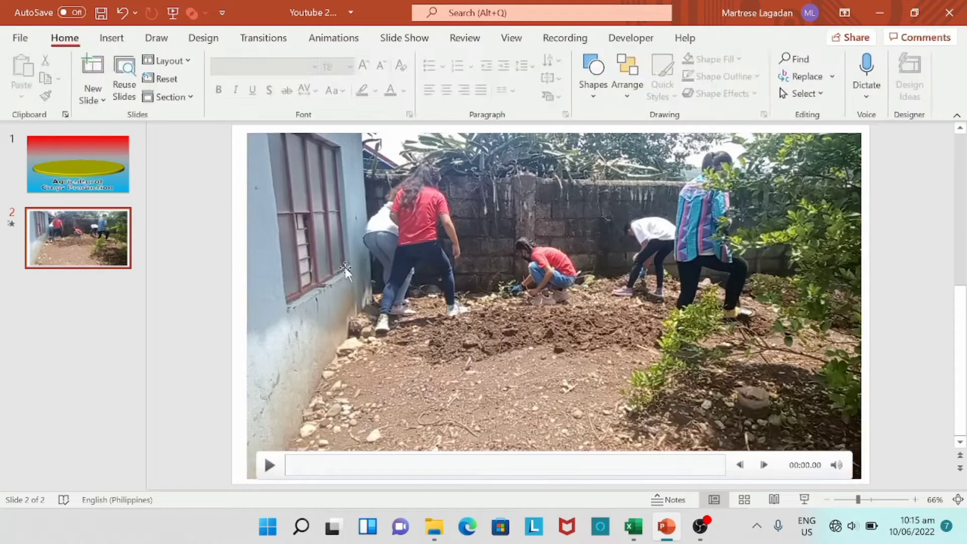
click(111, 41)
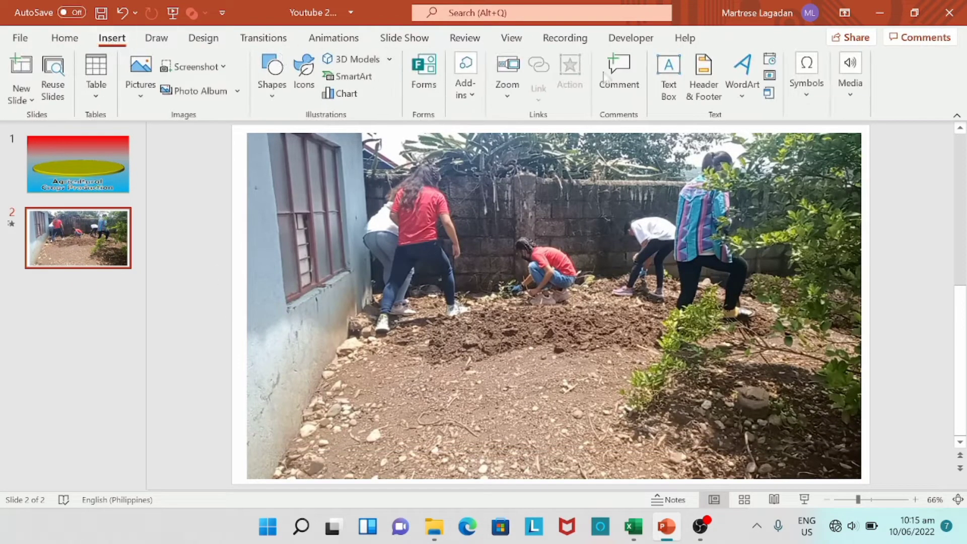
click(743, 96)
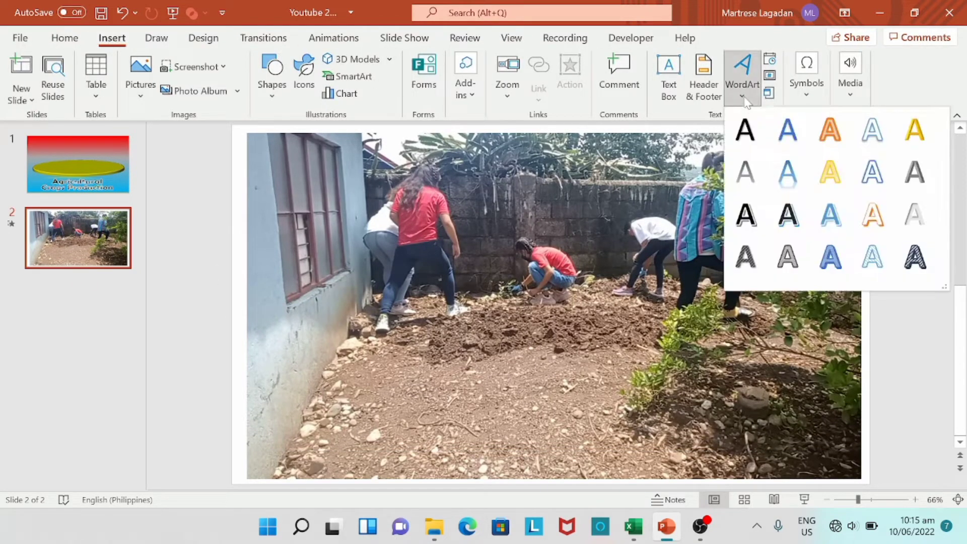
click(915, 130)
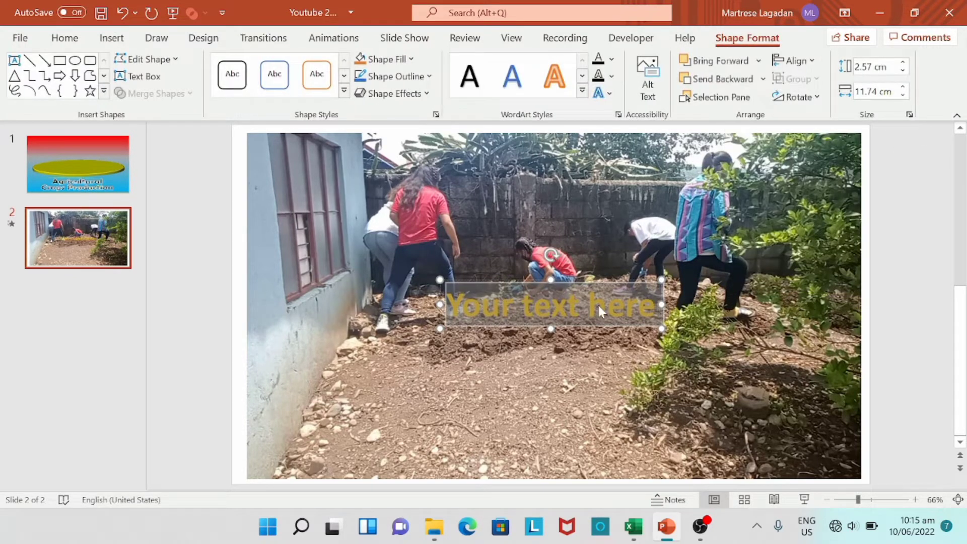
text(ACP 9)
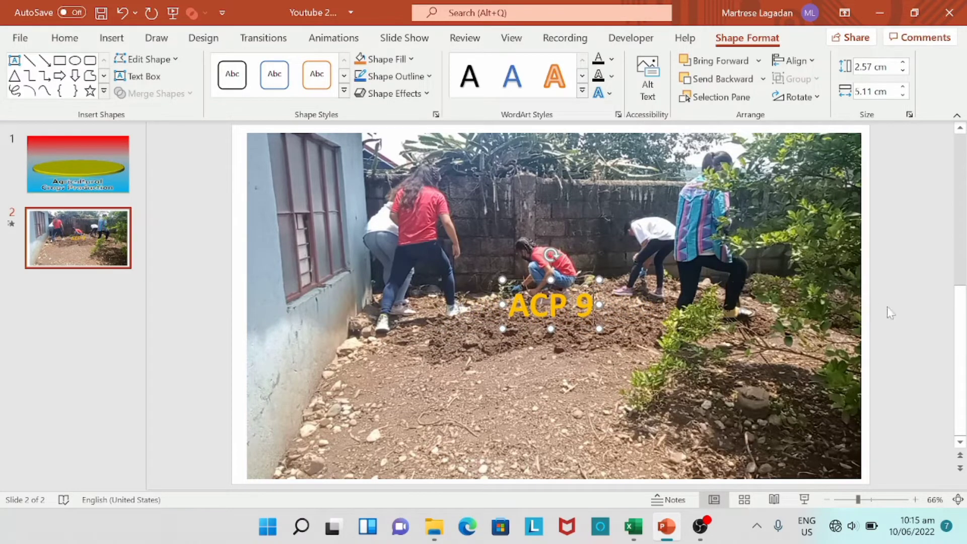
click(721, 315)
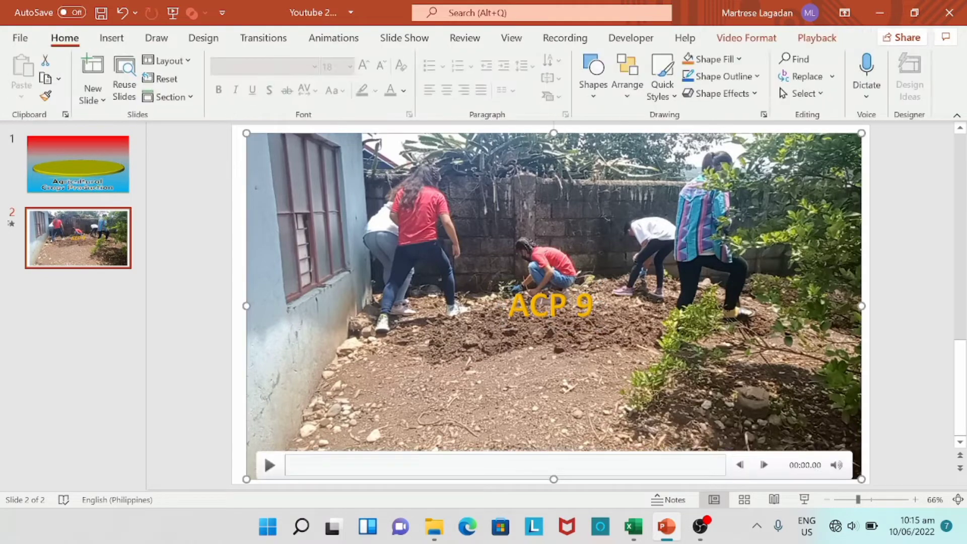
click(575, 330)
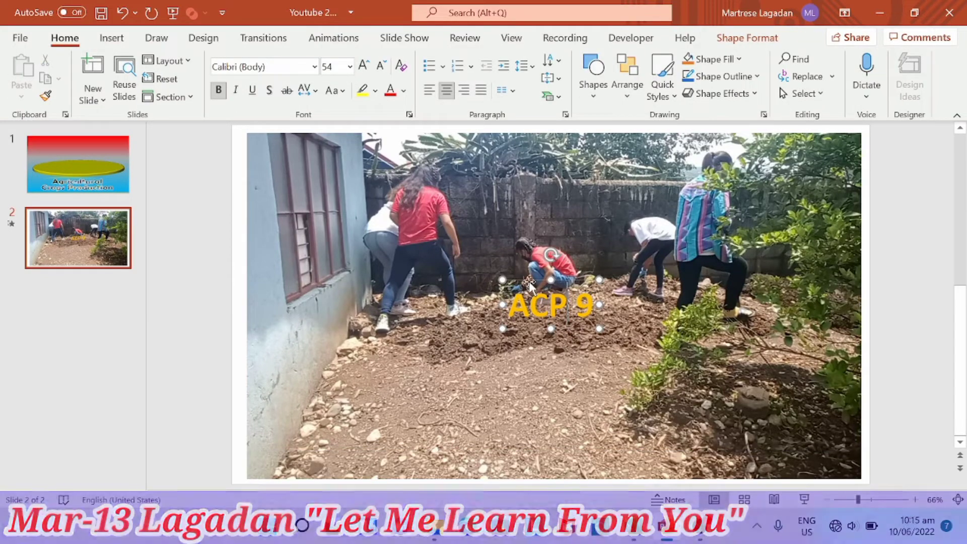
drag(528, 281, 350, 270)
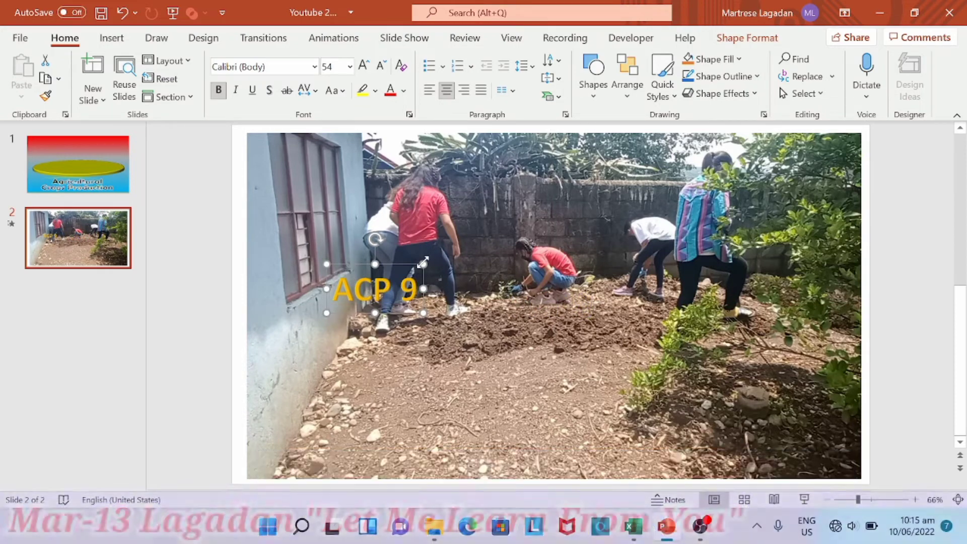
Change the ACP 9 text's font to Amasis MT Pro Black
click(316, 70)
click(314, 67)
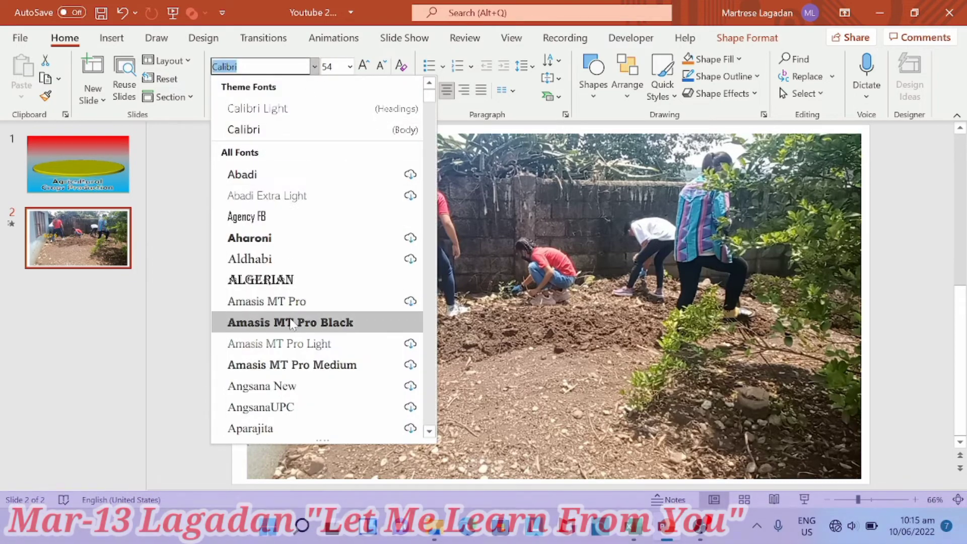
click(291, 322)
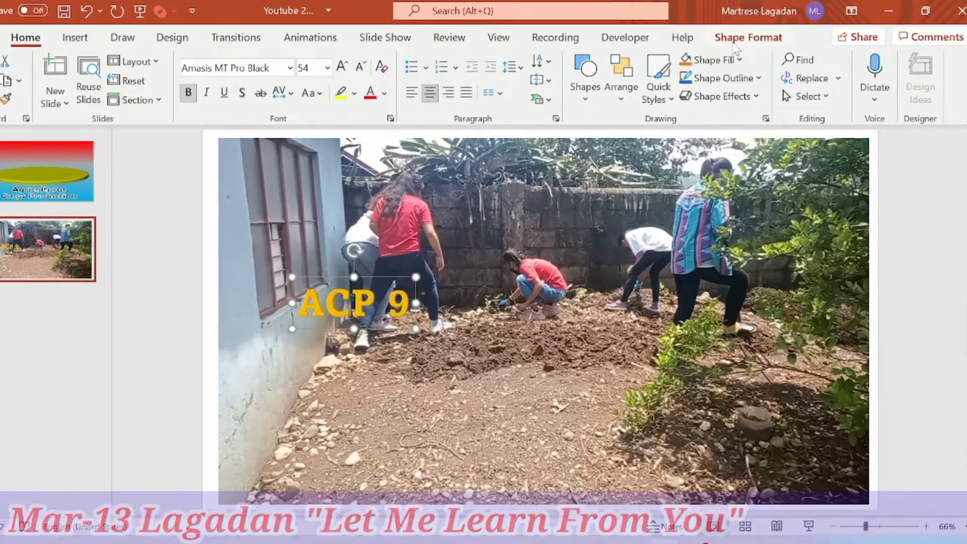
Apply the Square transform from Text Effects to the ACP 9 text
click(748, 38)
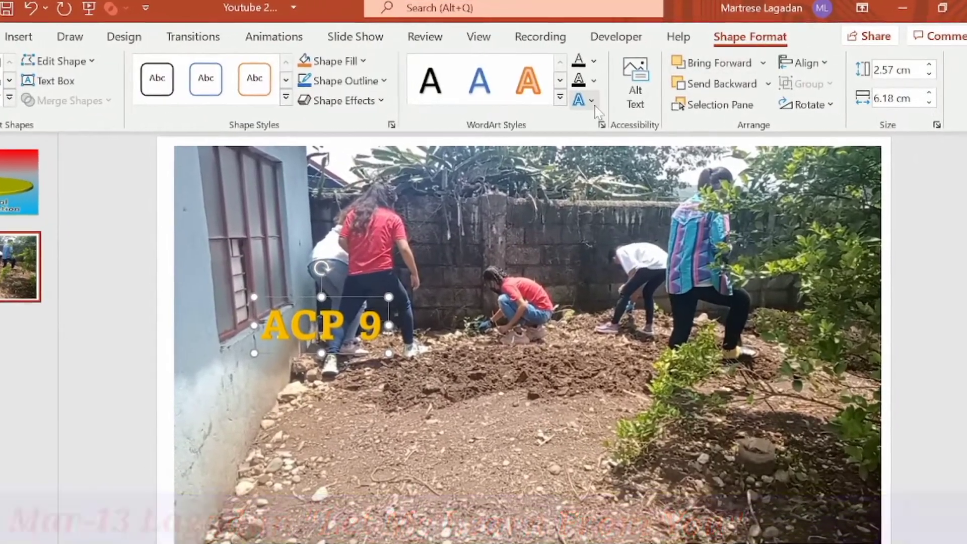
click(597, 98)
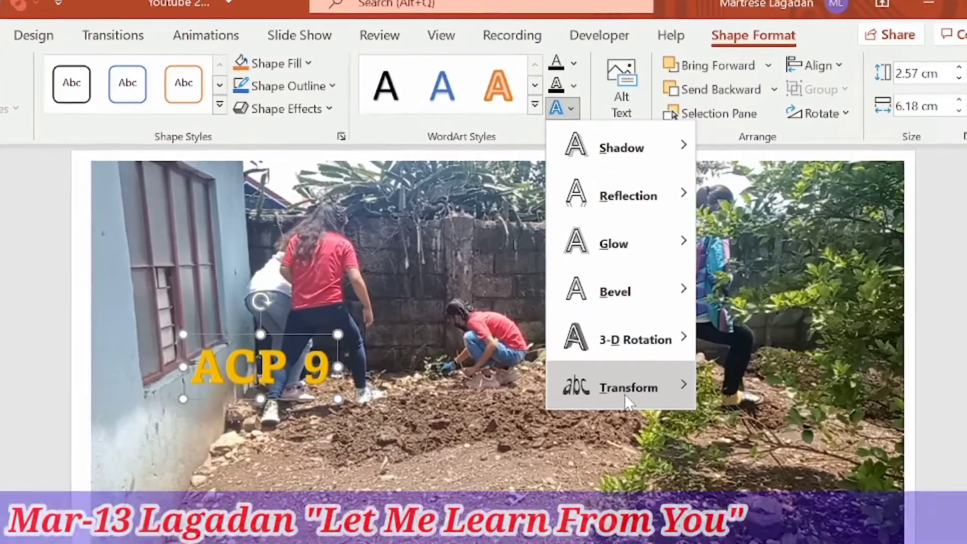
mouse_move(628, 401)
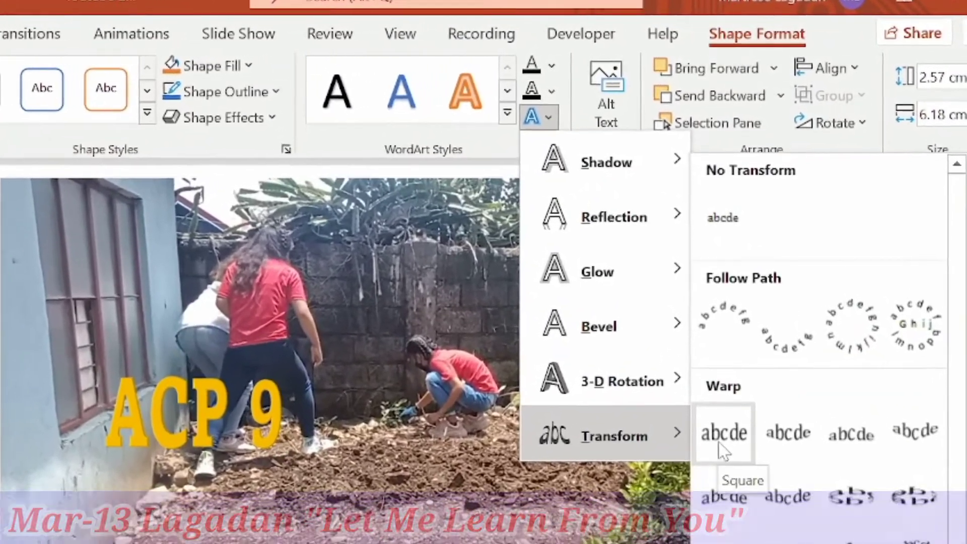
click(723, 438)
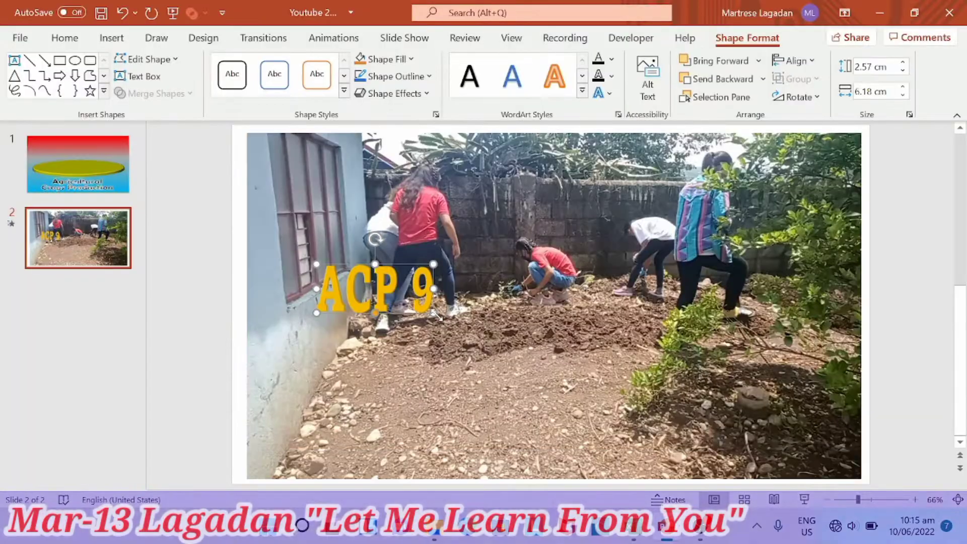
Stretch the ACP 9 text box down-right and up-left so it spans the video
drag(747, 353, 861, 390)
click(315, 261)
drag(316, 263, 254, 147)
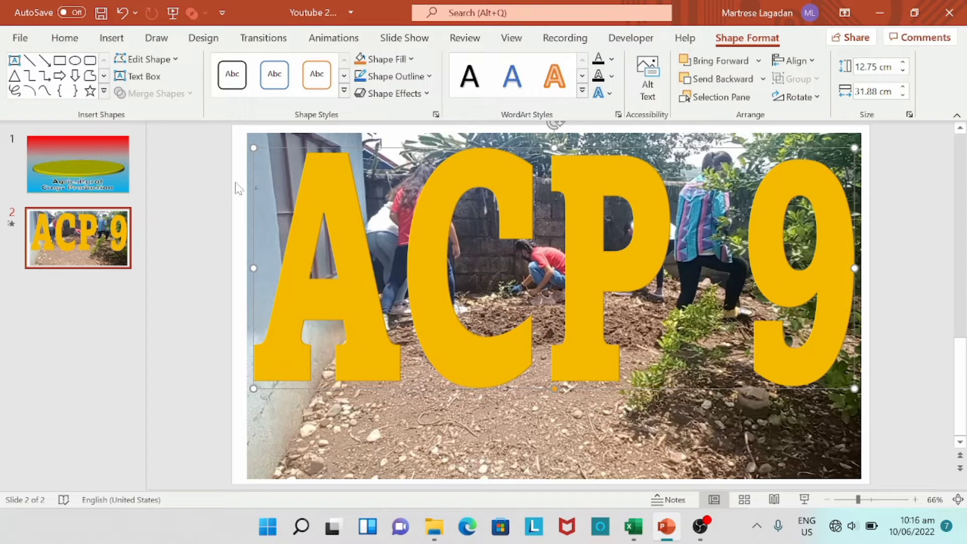
click(219, 263)
Select the farm video plus the ACP 9 text and apply Merge Shapes Intersect
mouse_move(511, 425)
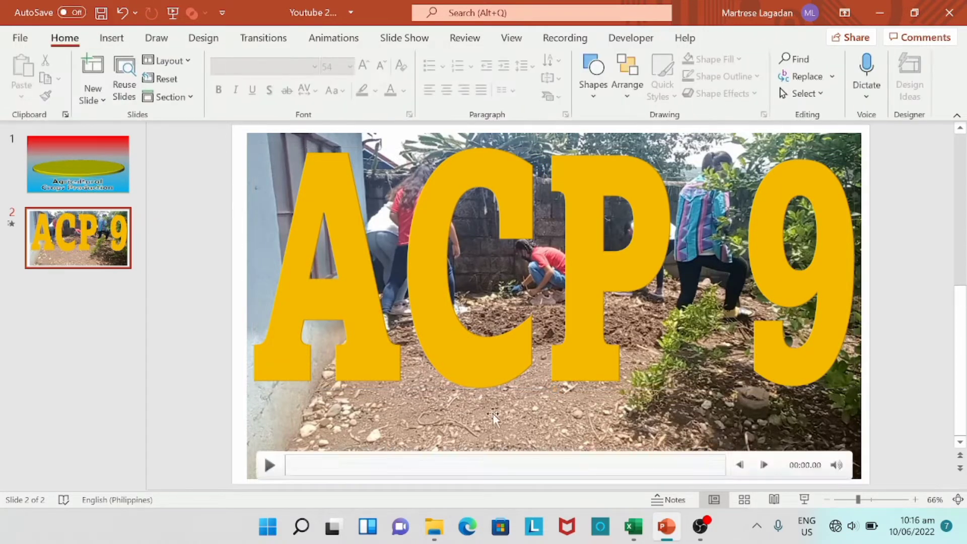
click(301, 428)
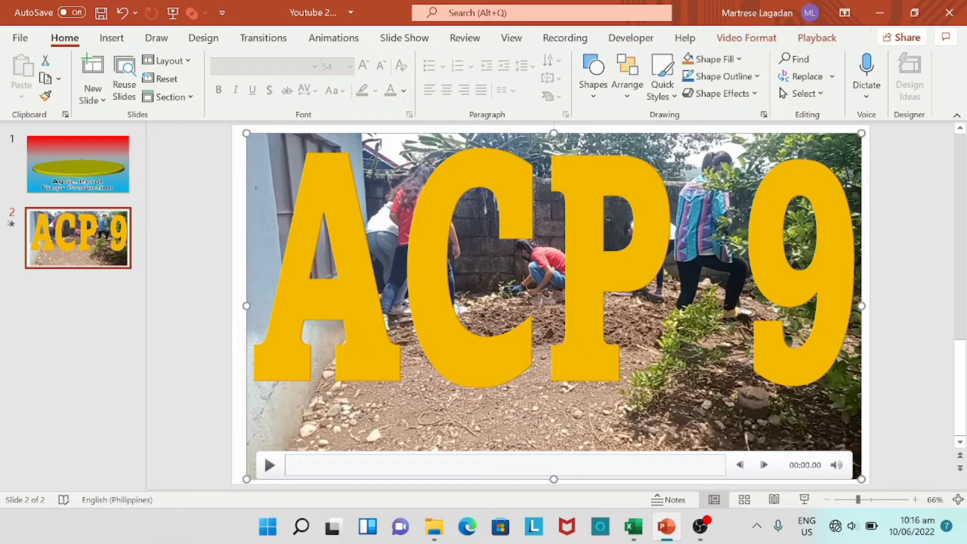
key(Tab)
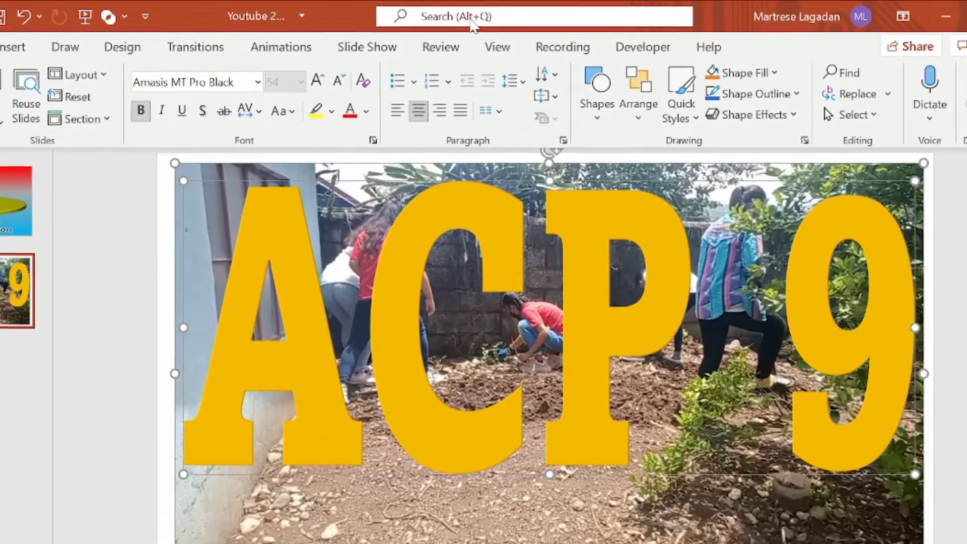
click(476, 15)
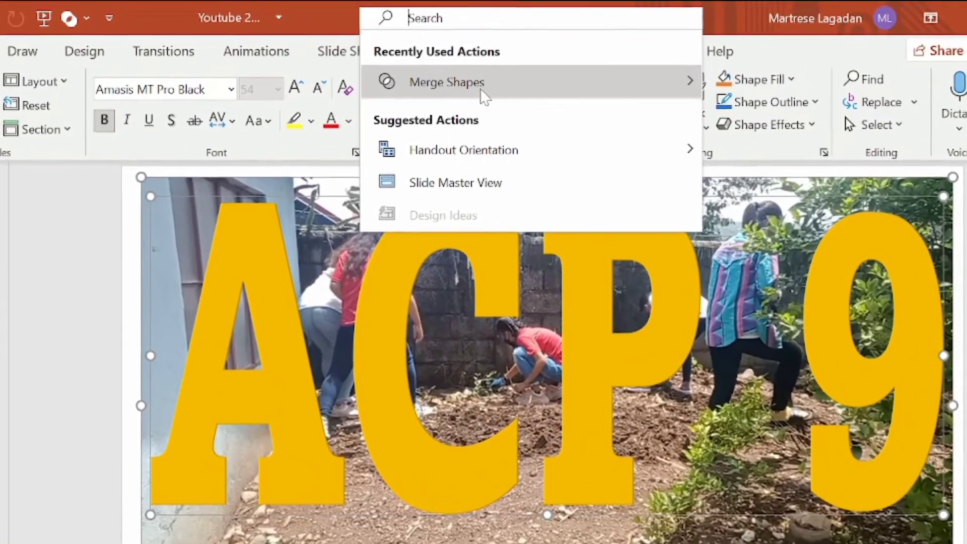
mouse_move(482, 94)
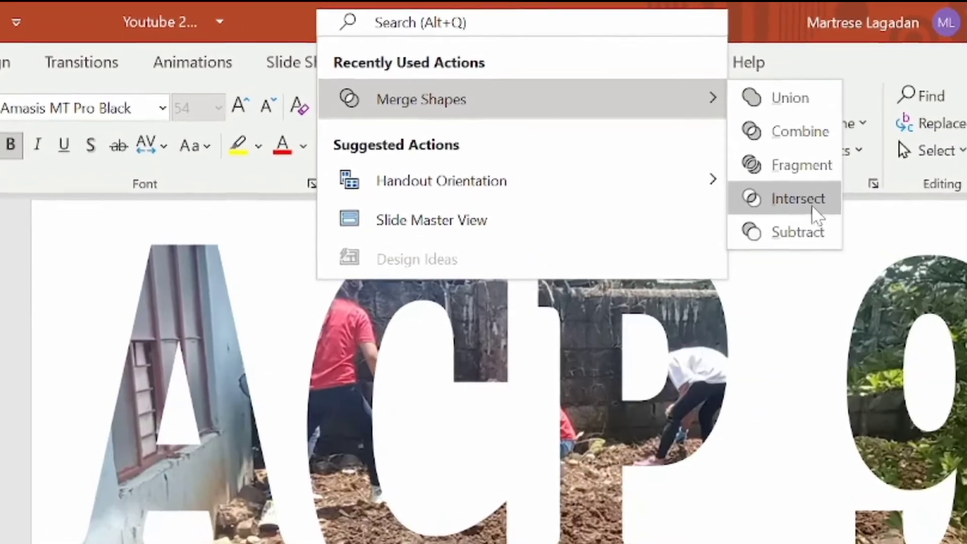
click(821, 213)
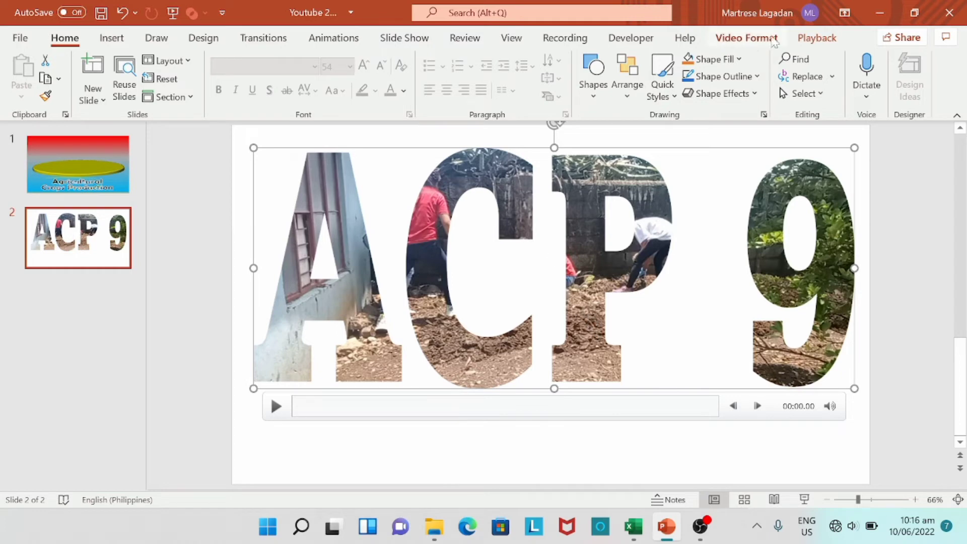
Try several Video Effects presets on the ACP 9 letters, including 3-D perspective, ending with Preset 2
click(750, 44)
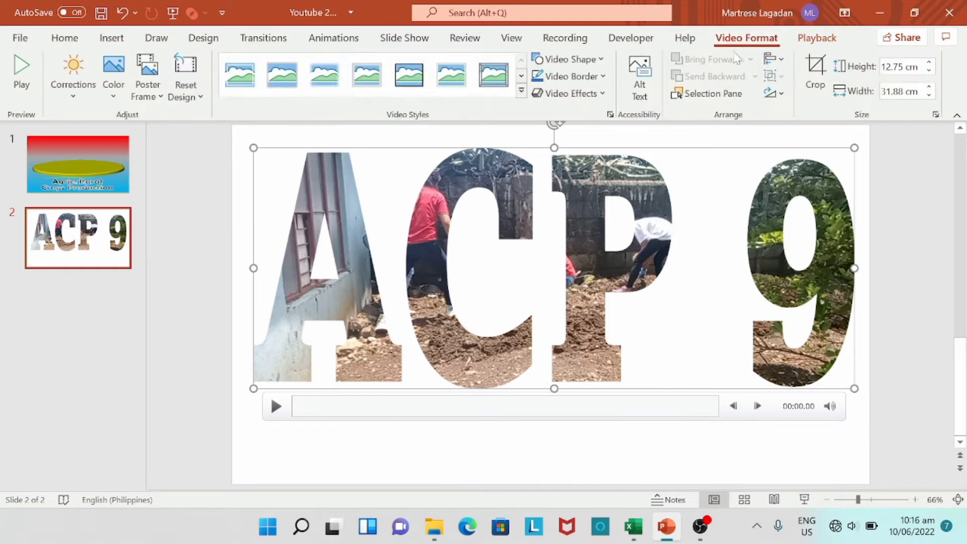
click(608, 96)
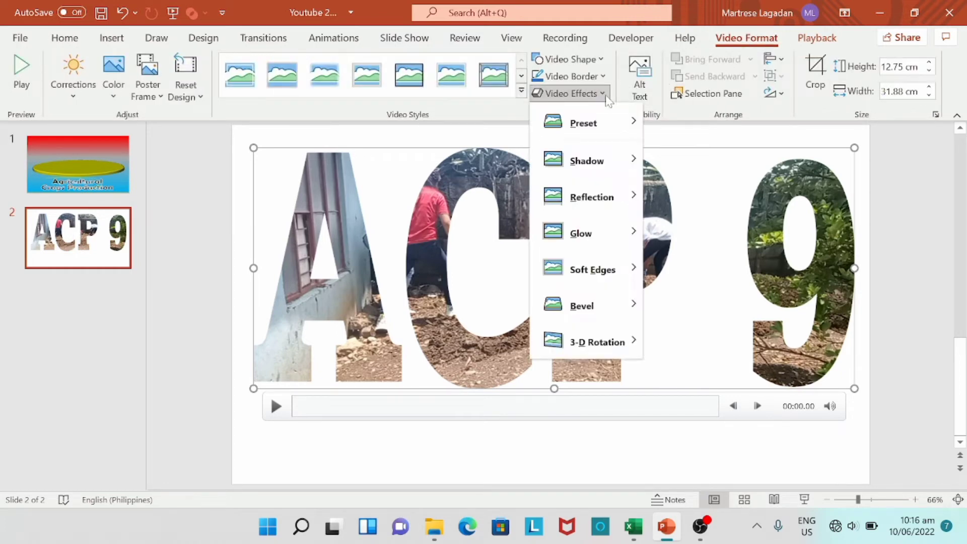
mouse_move(618, 129)
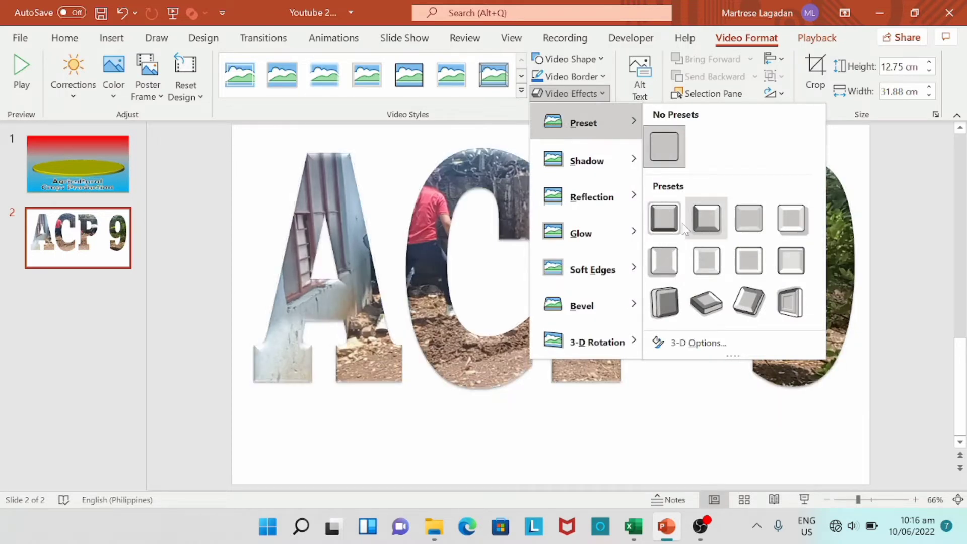
click(670, 228)
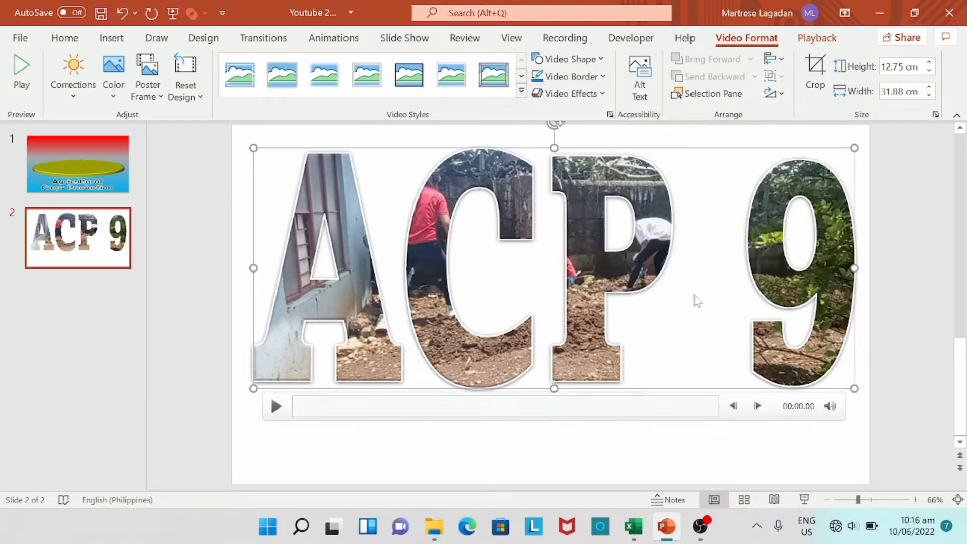
click(605, 94)
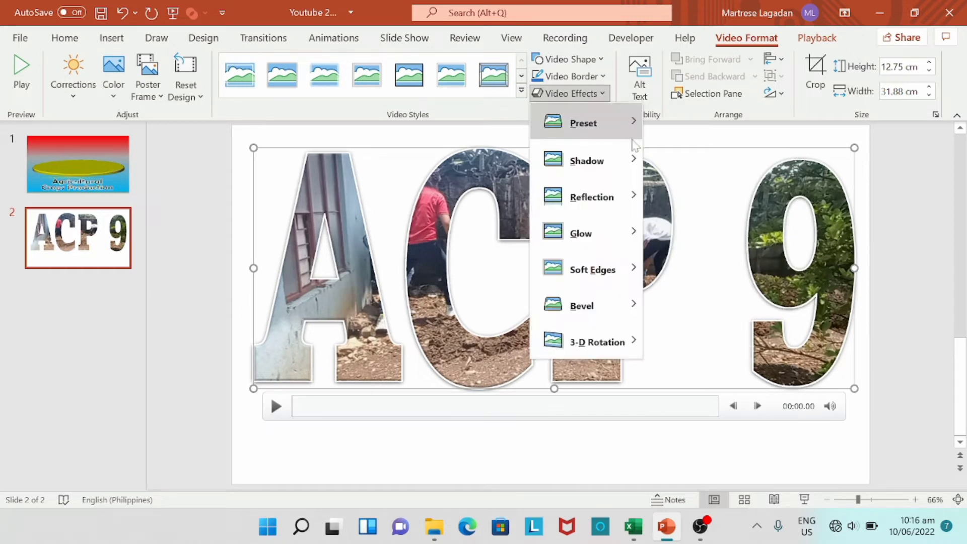
mouse_move(625, 126)
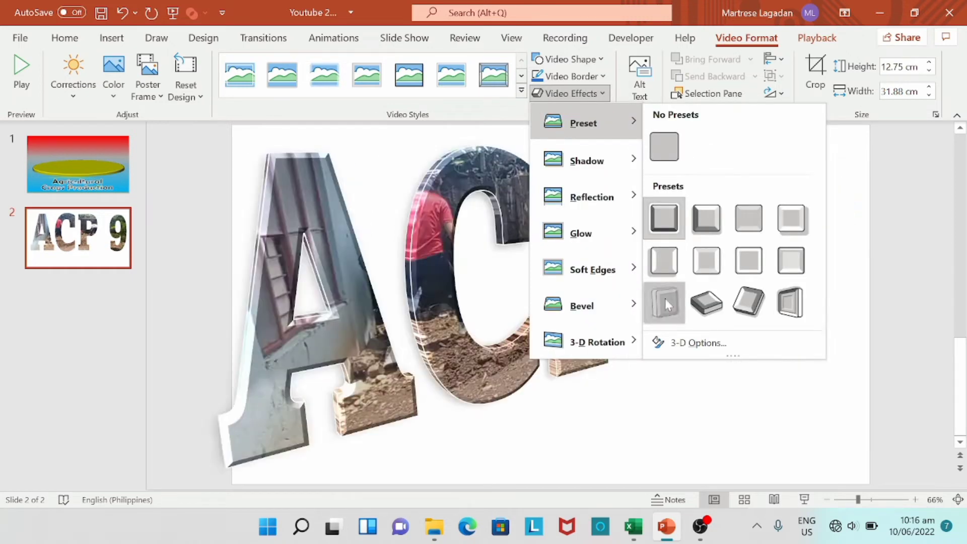
click(666, 301)
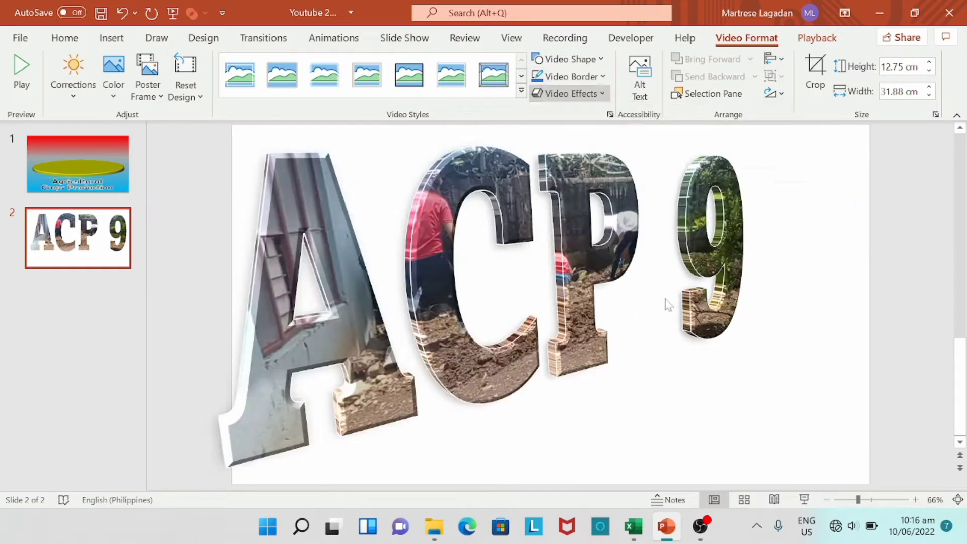
click(598, 94)
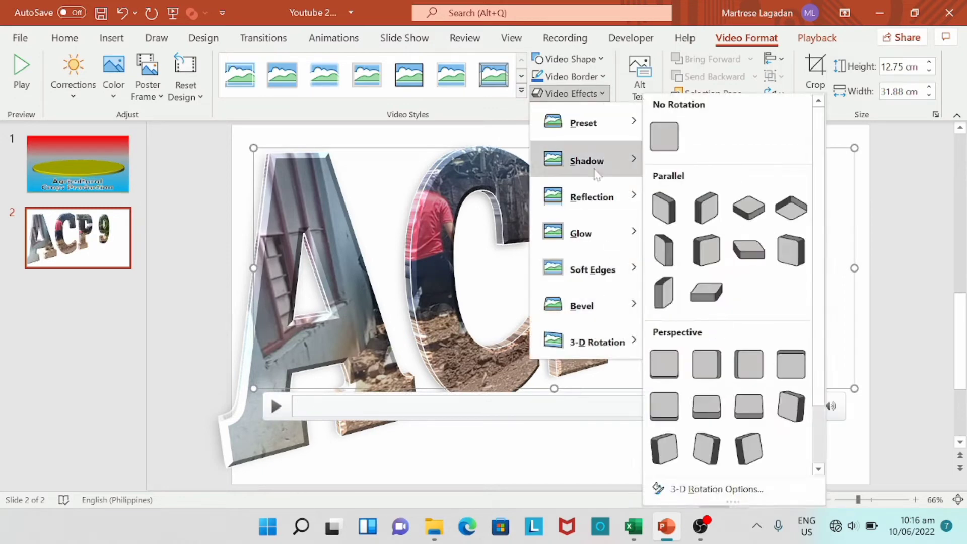
mouse_move(605, 121)
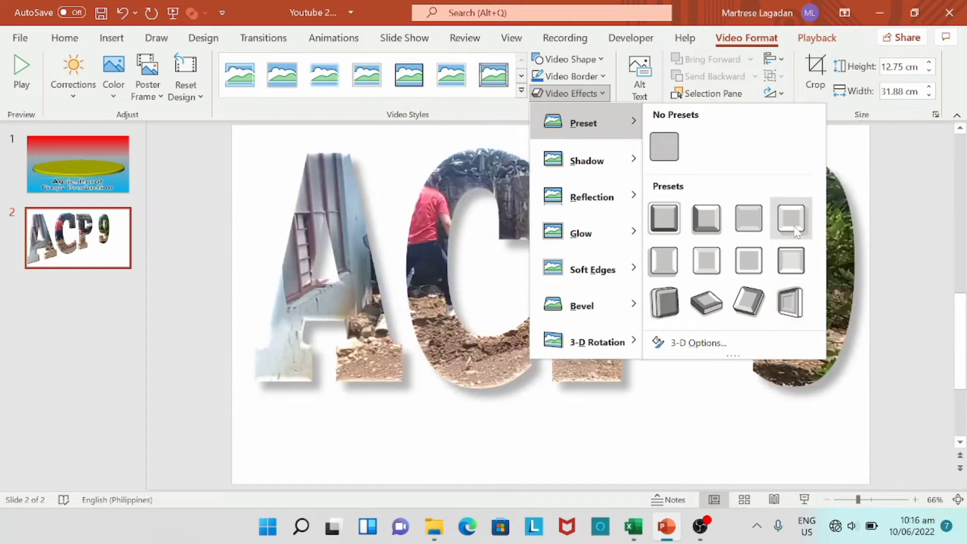
click(708, 232)
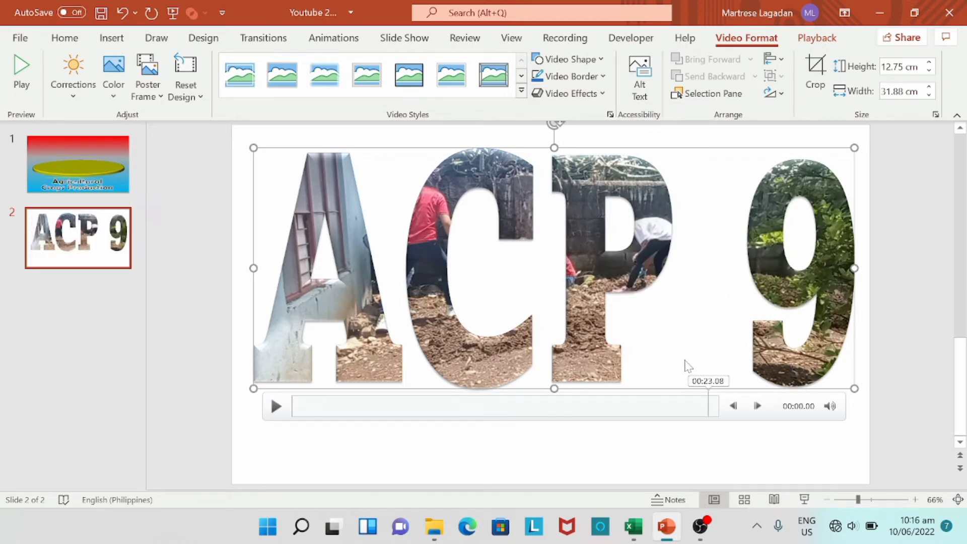
Apply Tight Reflection, touching, to the ACP 9 video and lower its size to 19%
right_click(628, 269)
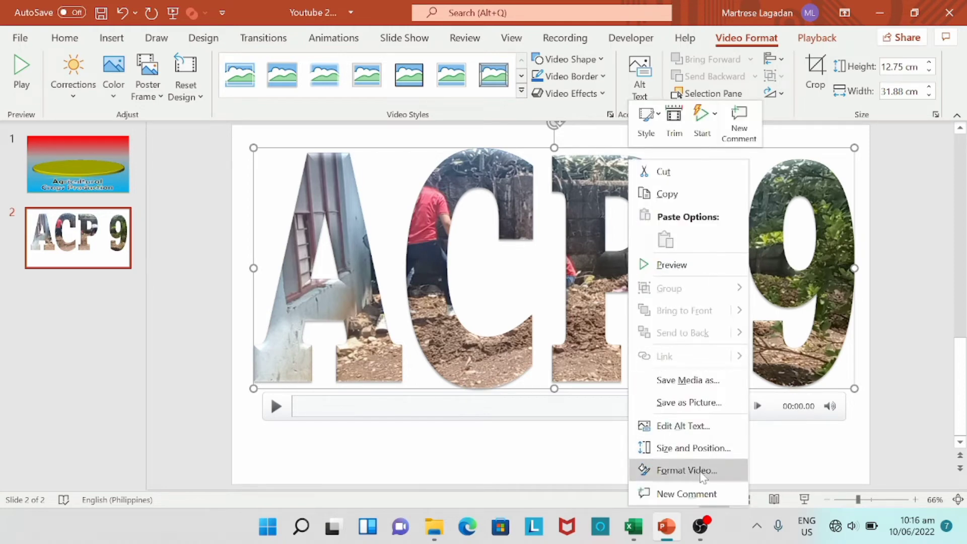
click(703, 471)
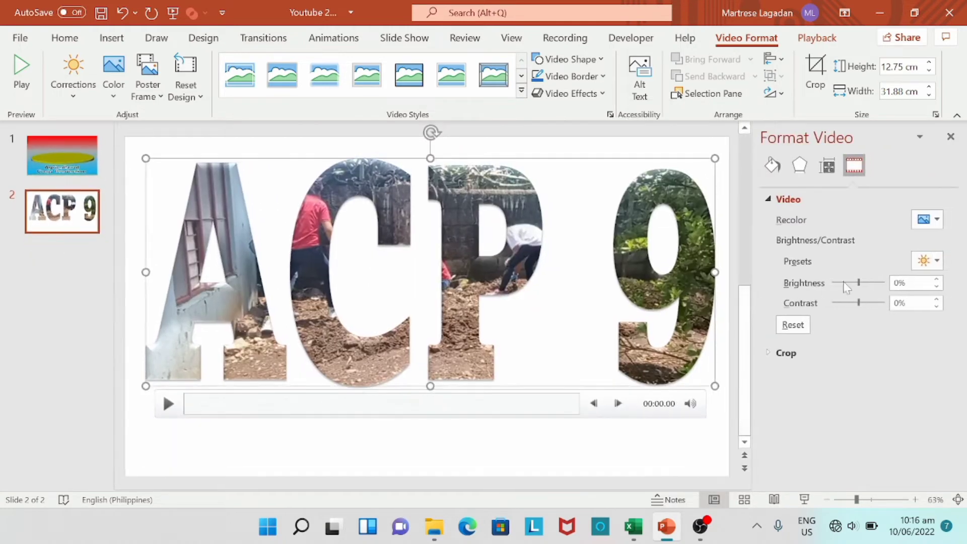
click(800, 165)
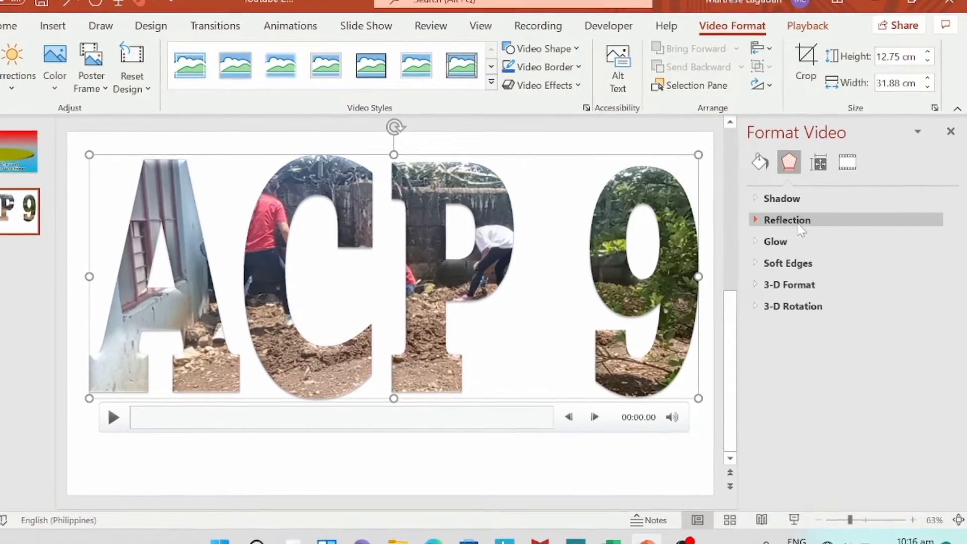
click(800, 225)
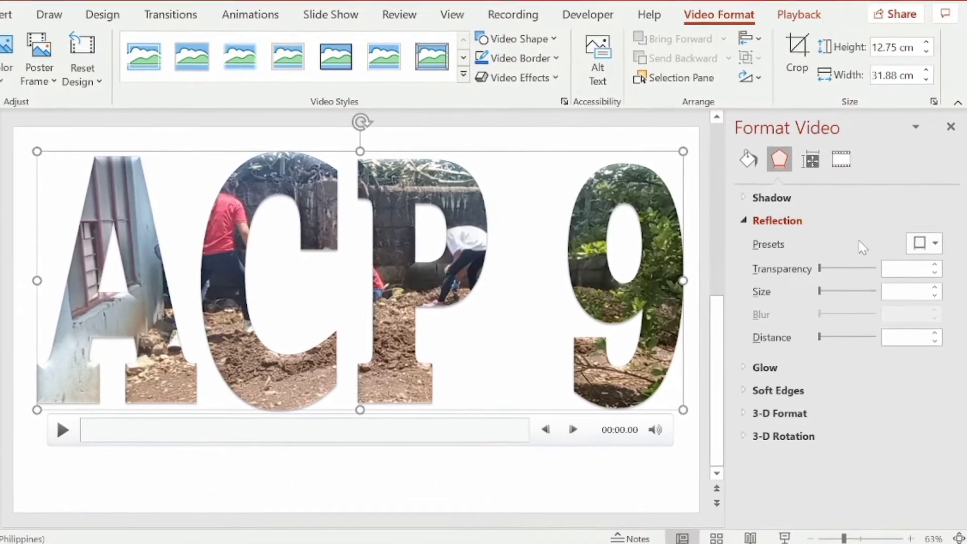
click(936, 247)
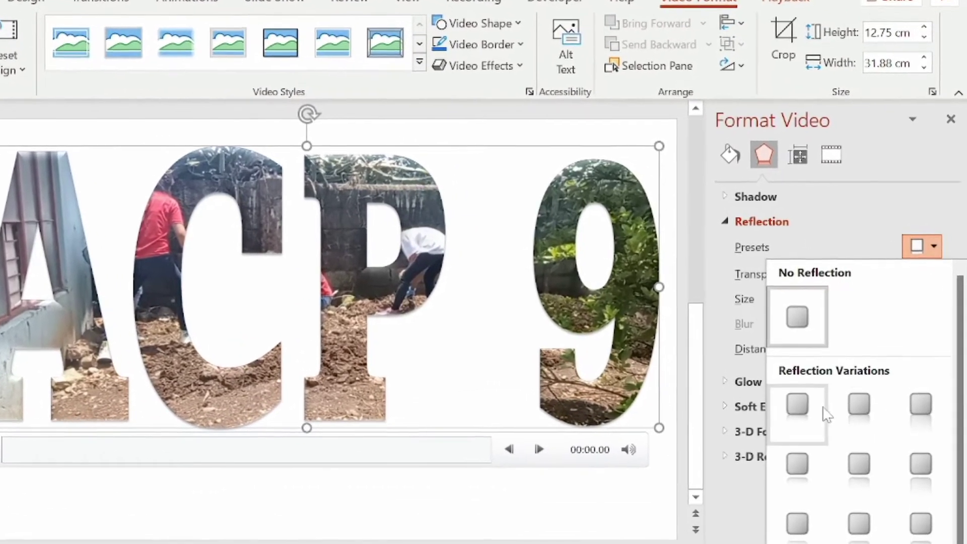
click(801, 418)
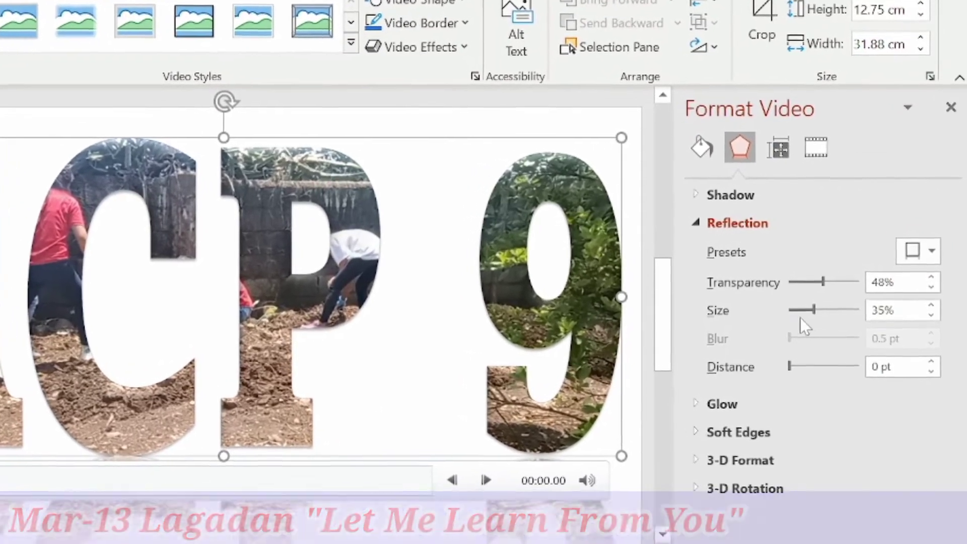
drag(802, 311, 765, 335)
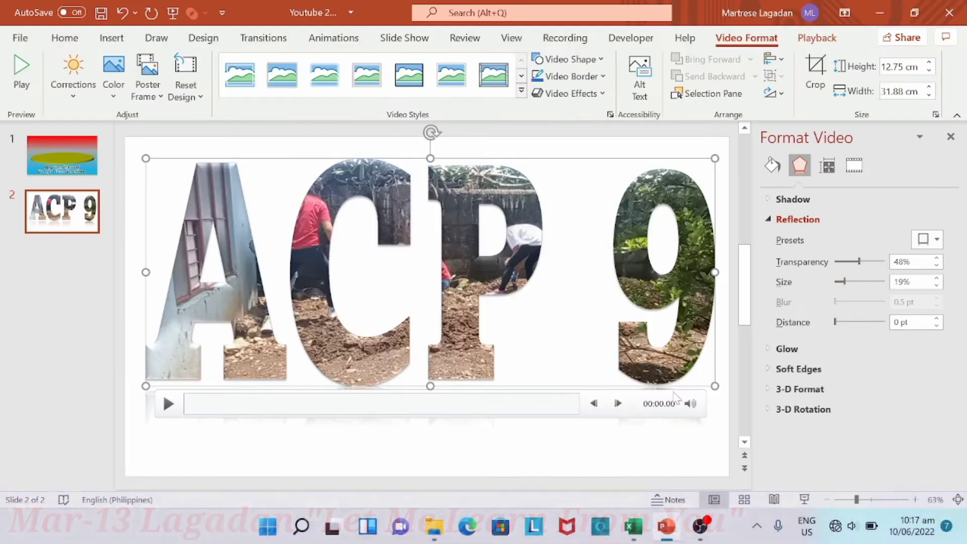
Set the ACP 9 video's playback to start Automatically and Loop until Stopped
click(584, 443)
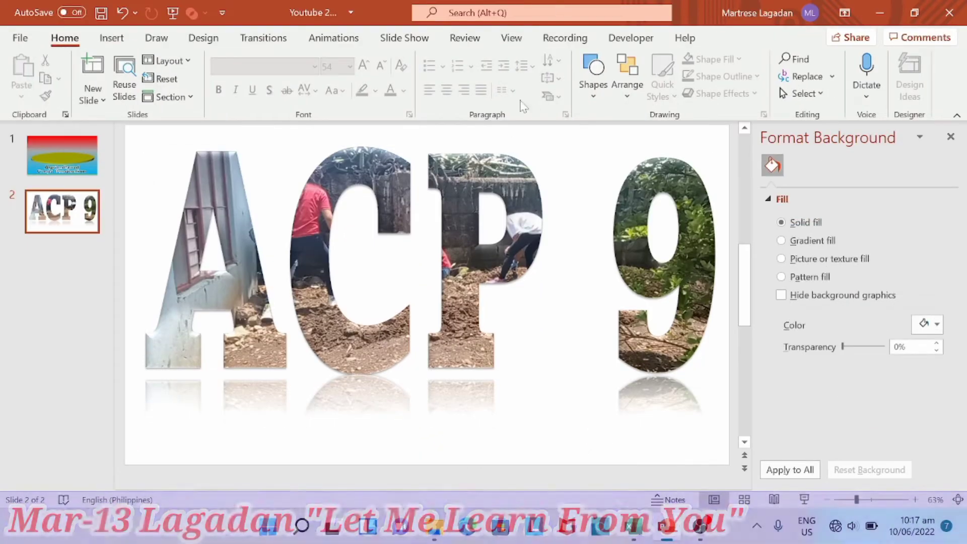
mouse_move(493, 247)
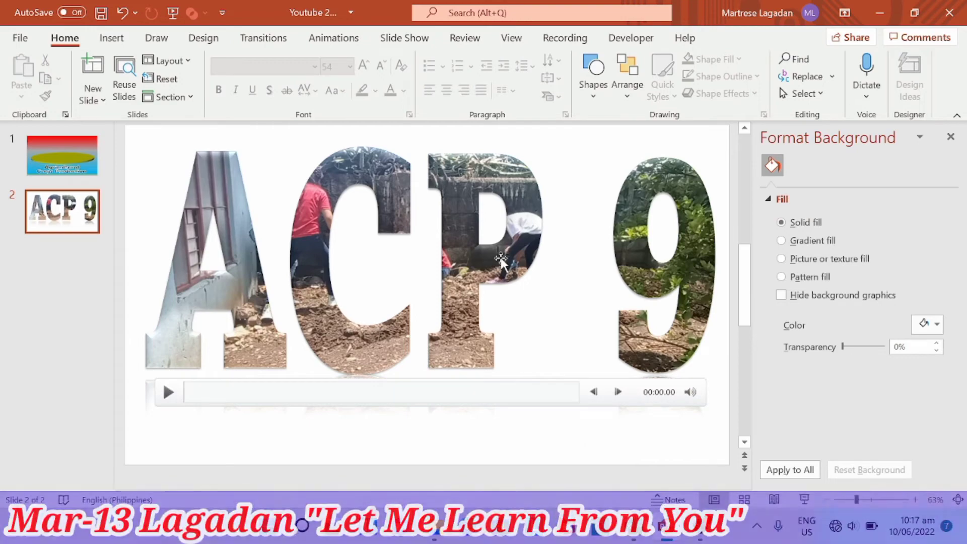
click(501, 258)
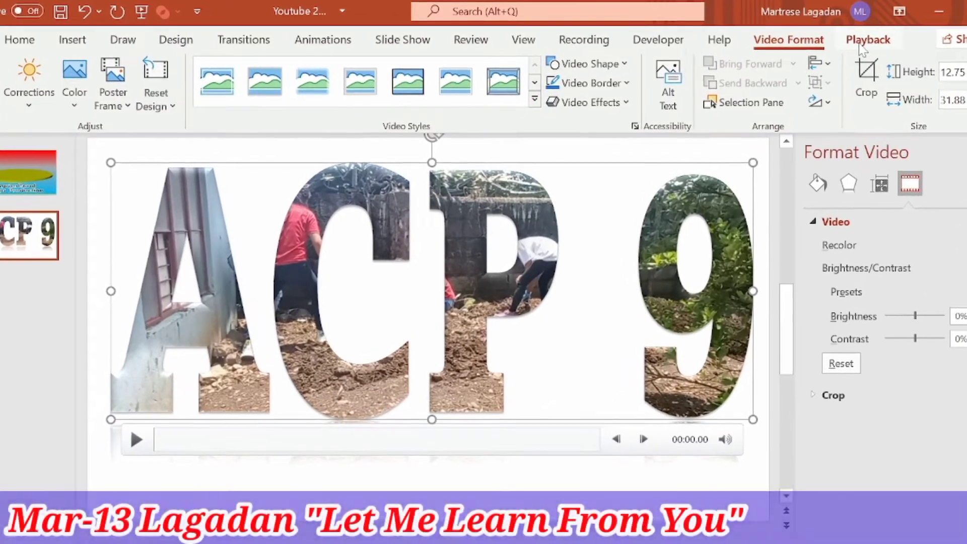
click(852, 41)
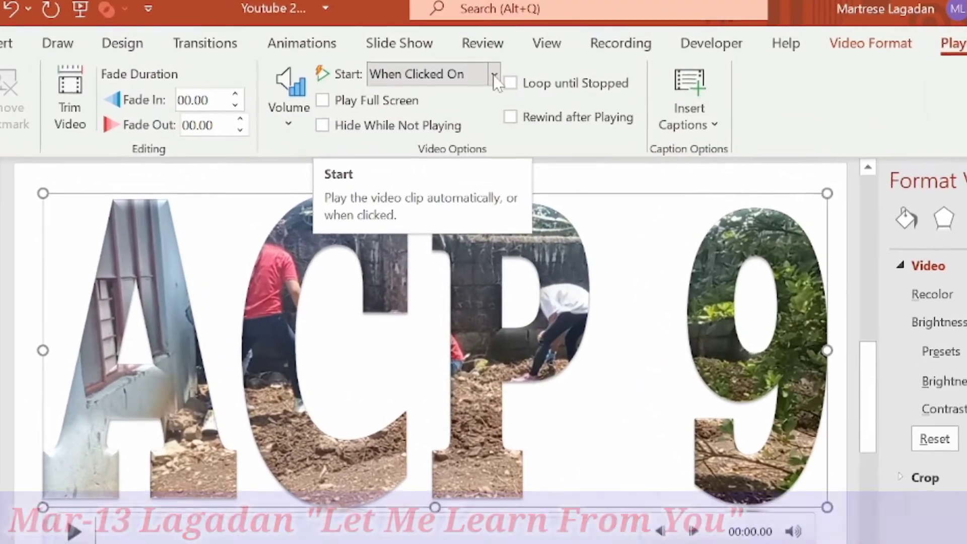
click(487, 73)
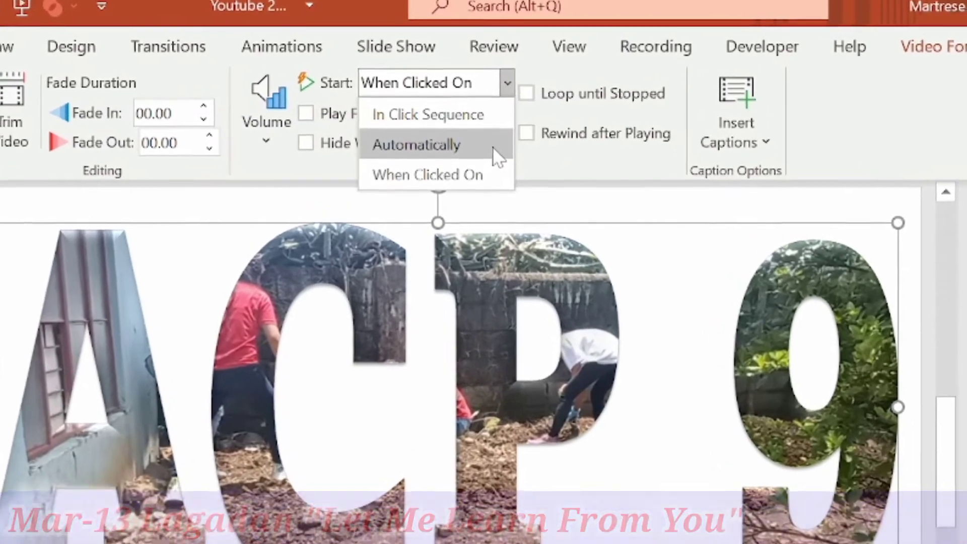
click(485, 131)
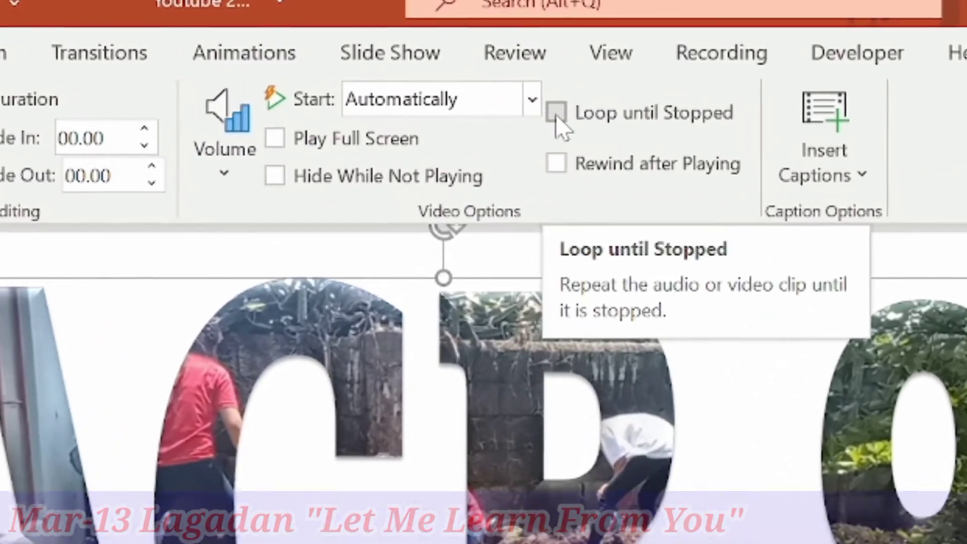
click(556, 113)
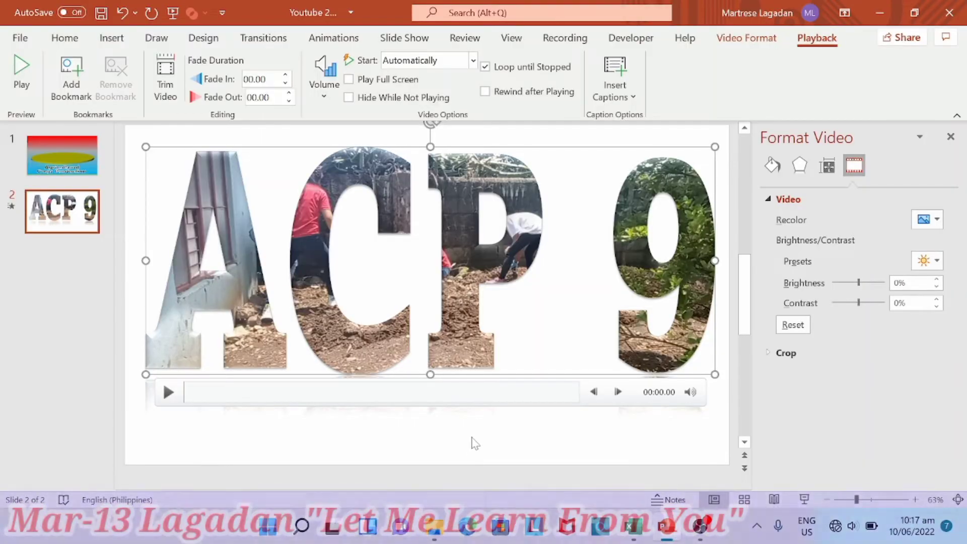
click(473, 442)
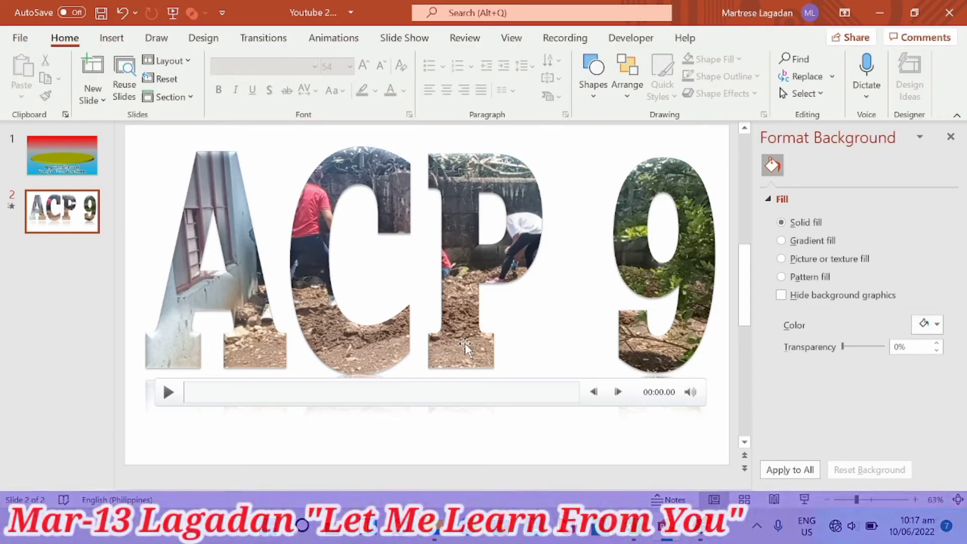
Paste a copy of the ACP 9 video onto slide 1, move it up, and shrink it above the disc
click(465, 343)
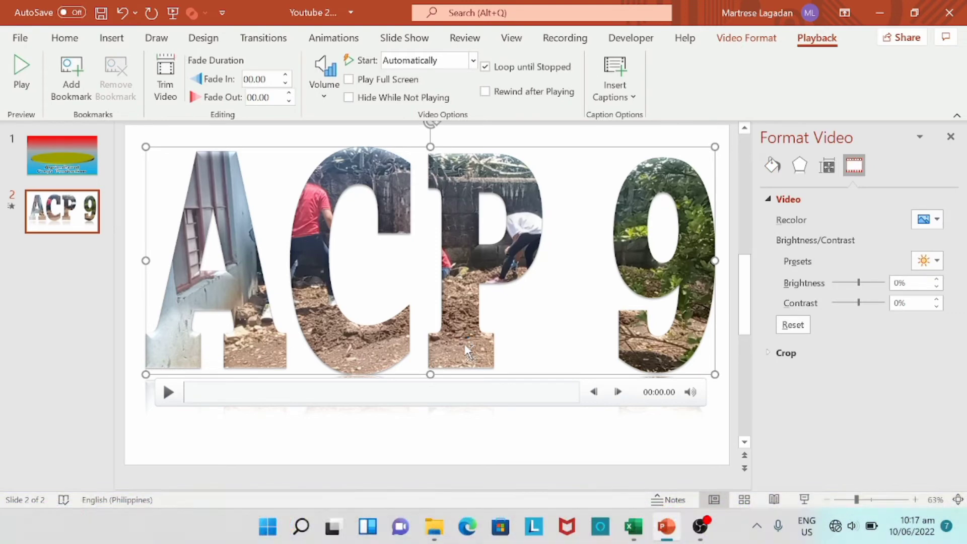
click(48, 170)
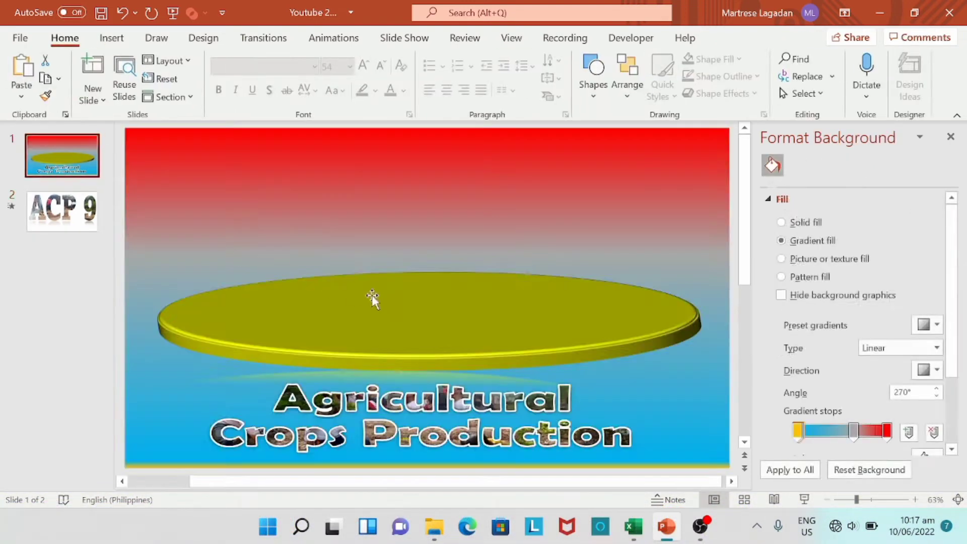
key(ctrl+v)
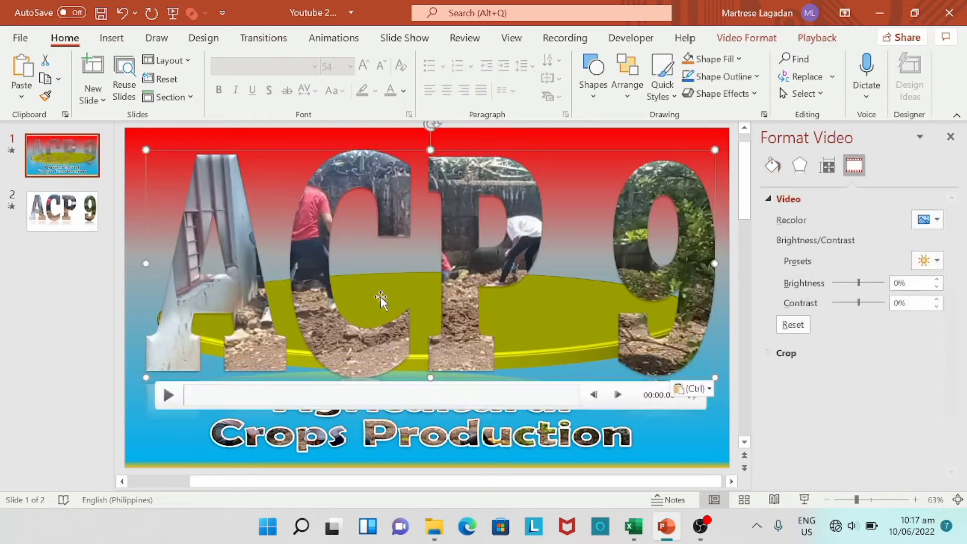
drag(461, 352, 453, 151)
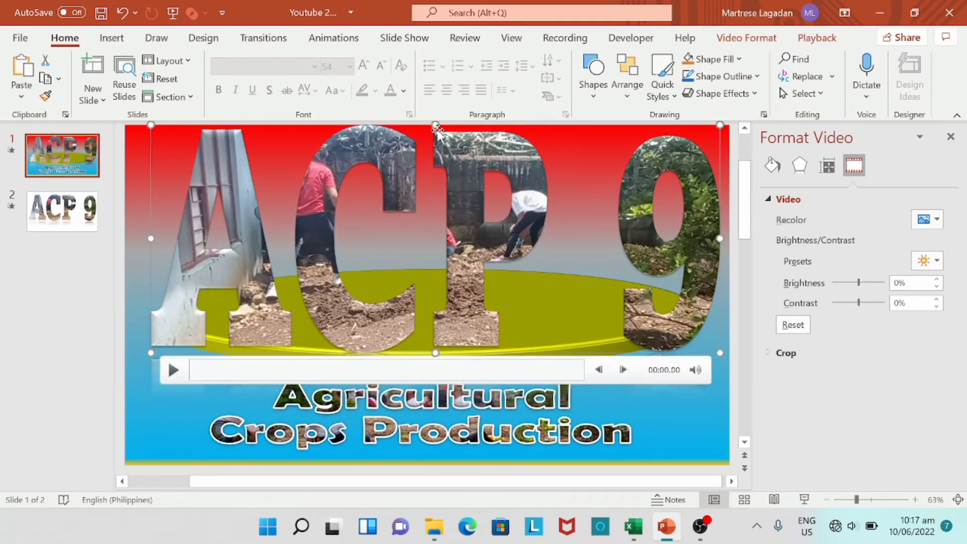
key(Escape)
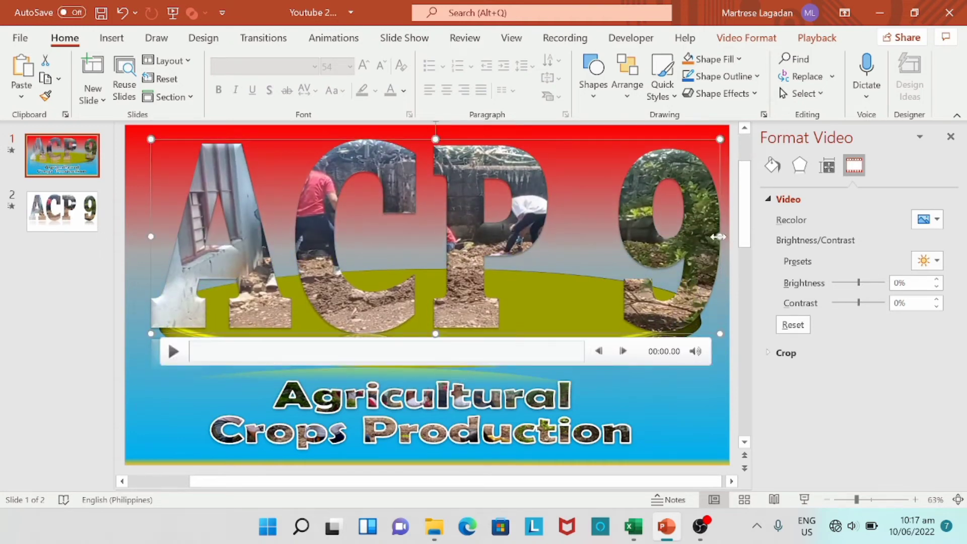
drag(718, 334, 634, 293)
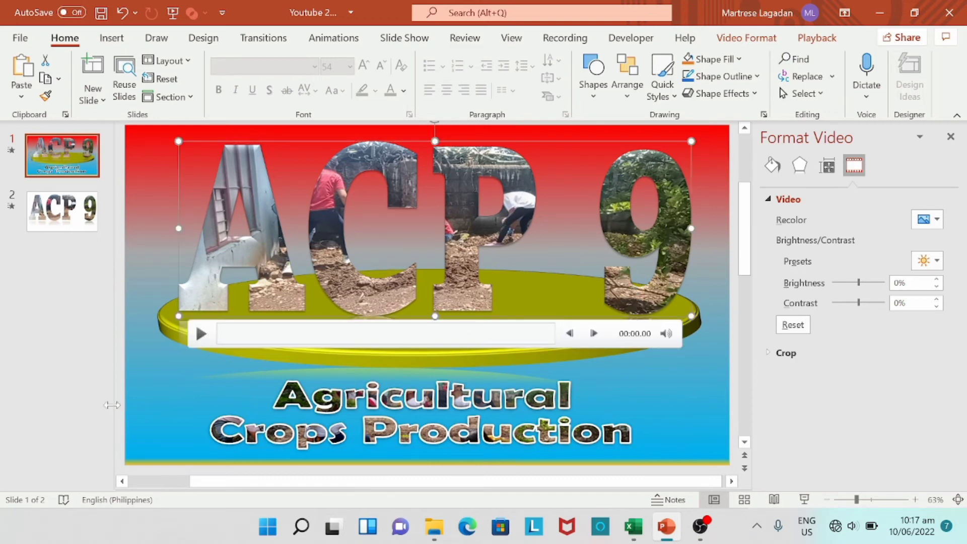
click(140, 340)
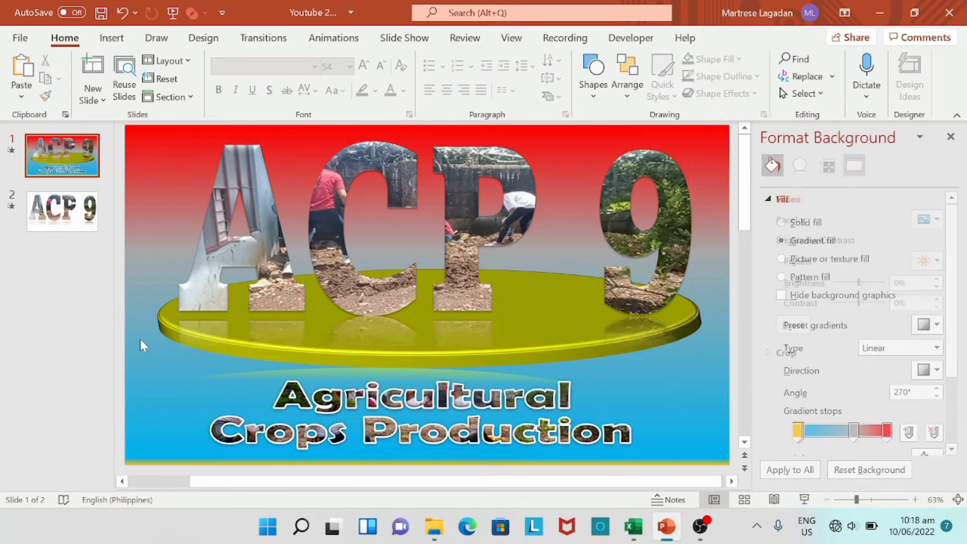